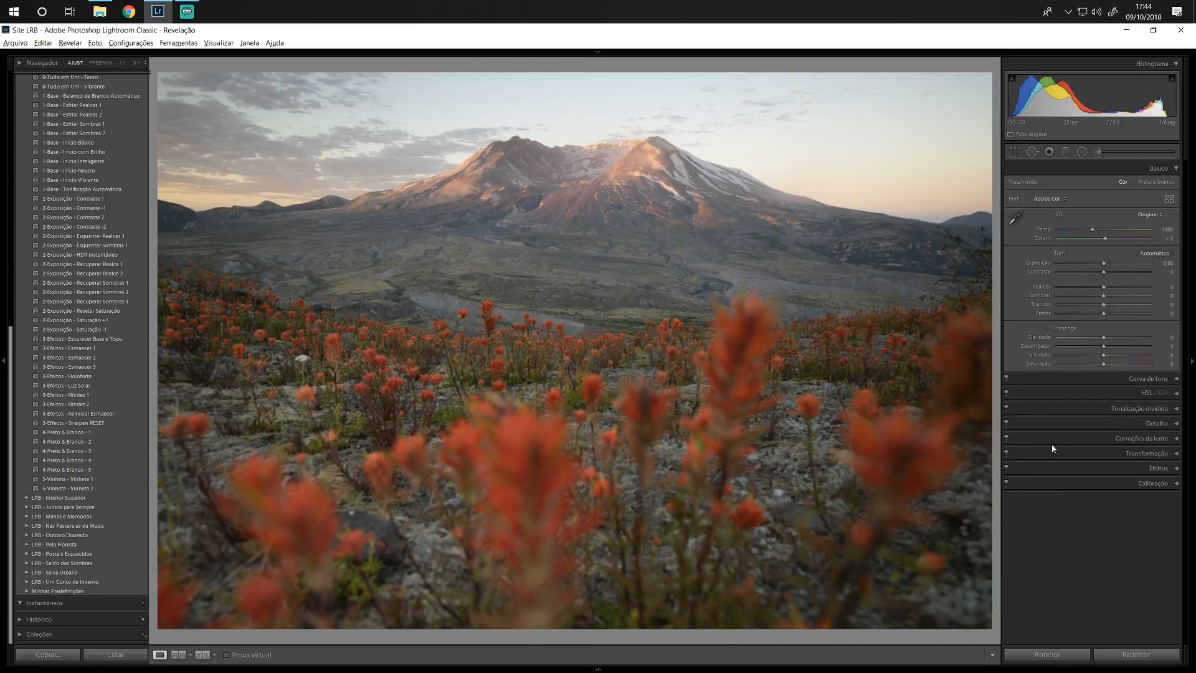
Step: Apply the preset 0-Tudo em Um - Deleite from the LRB - Flor de Cerejeira collection and compare the photo before and after
left_click_drag(10, 380, 11, 165)
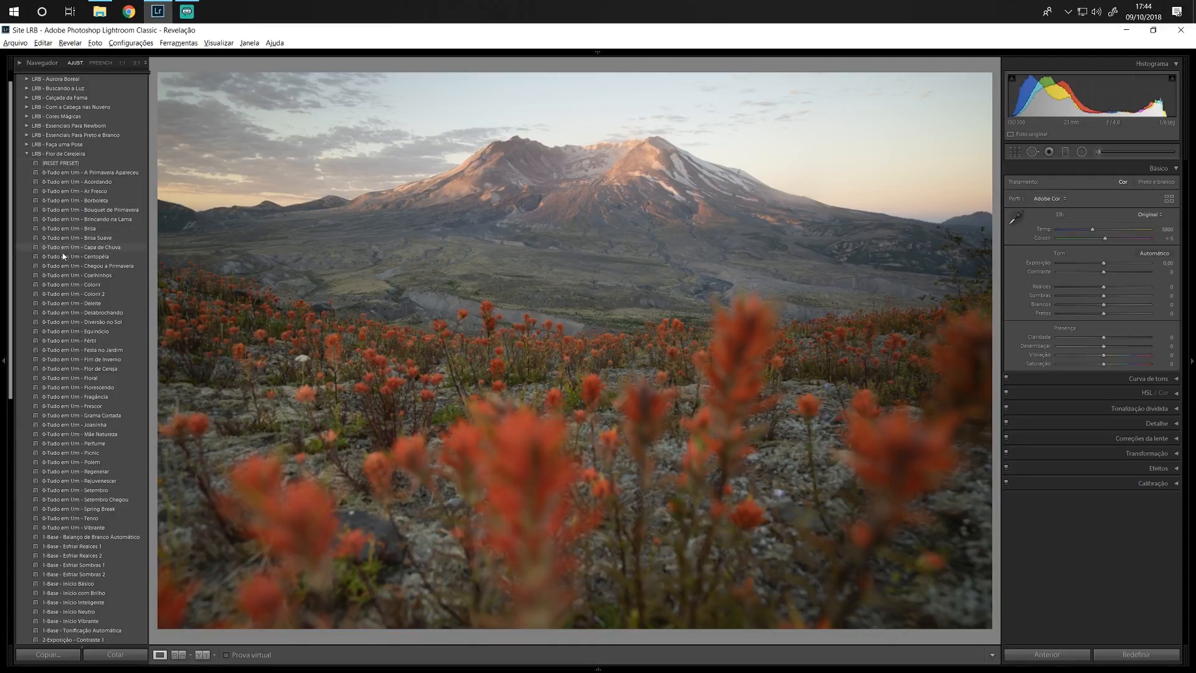
left_click(72, 303)
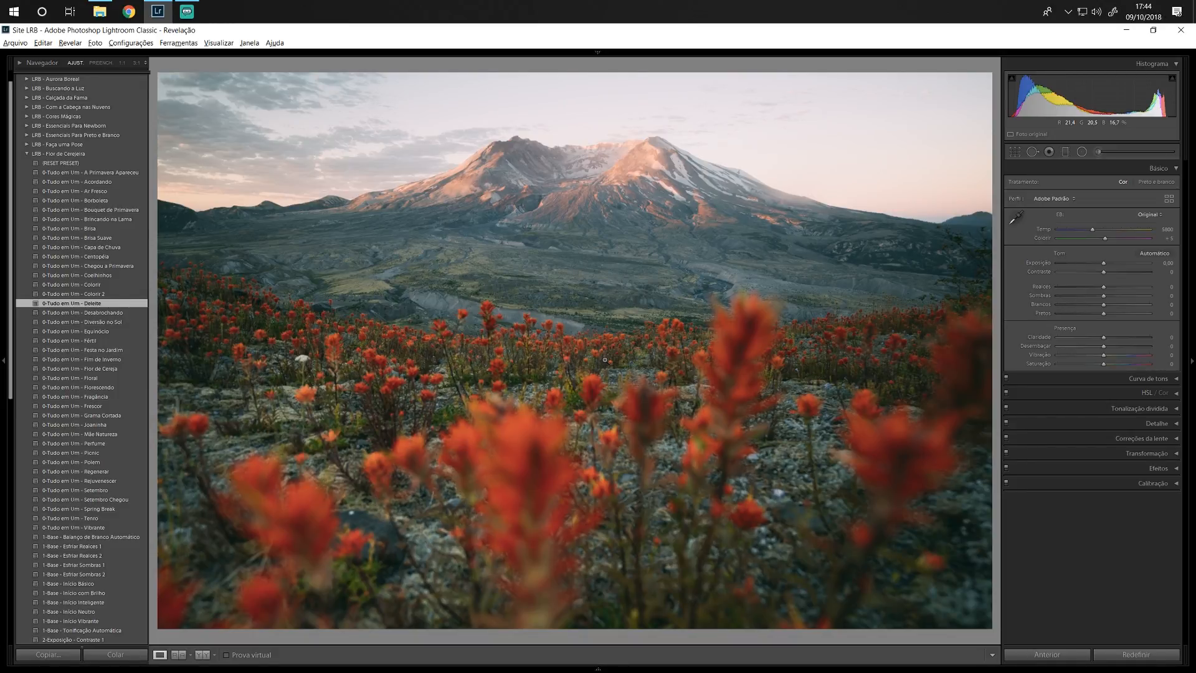
key("backslash")
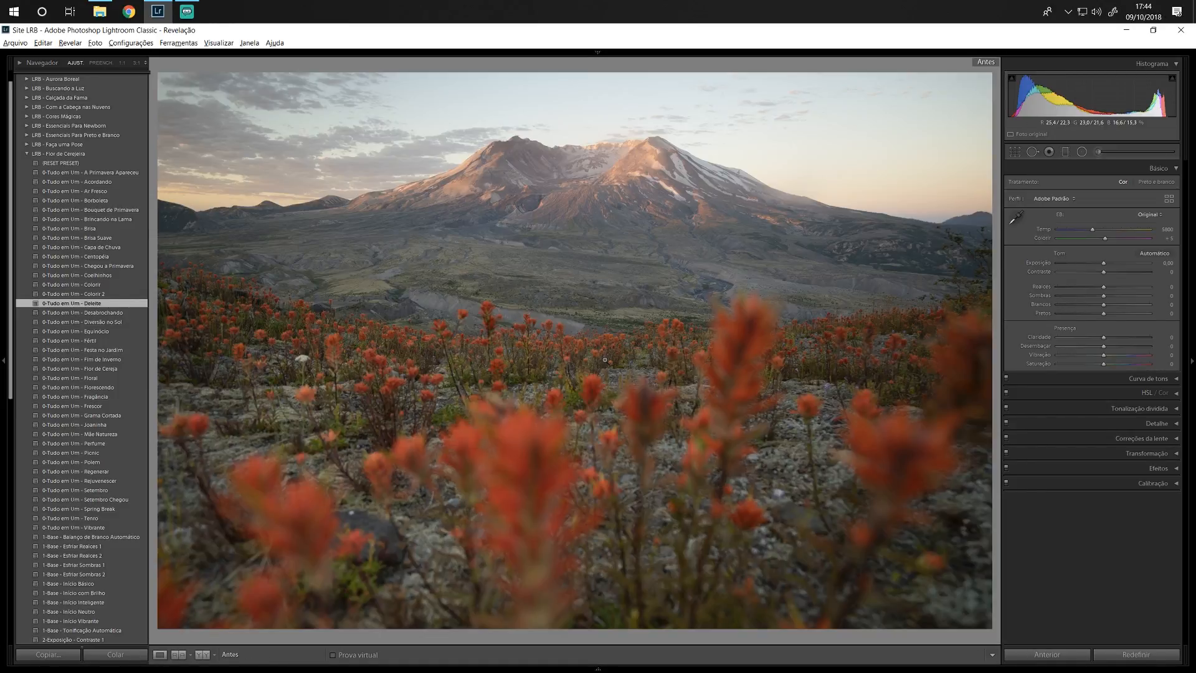
key("backslash")
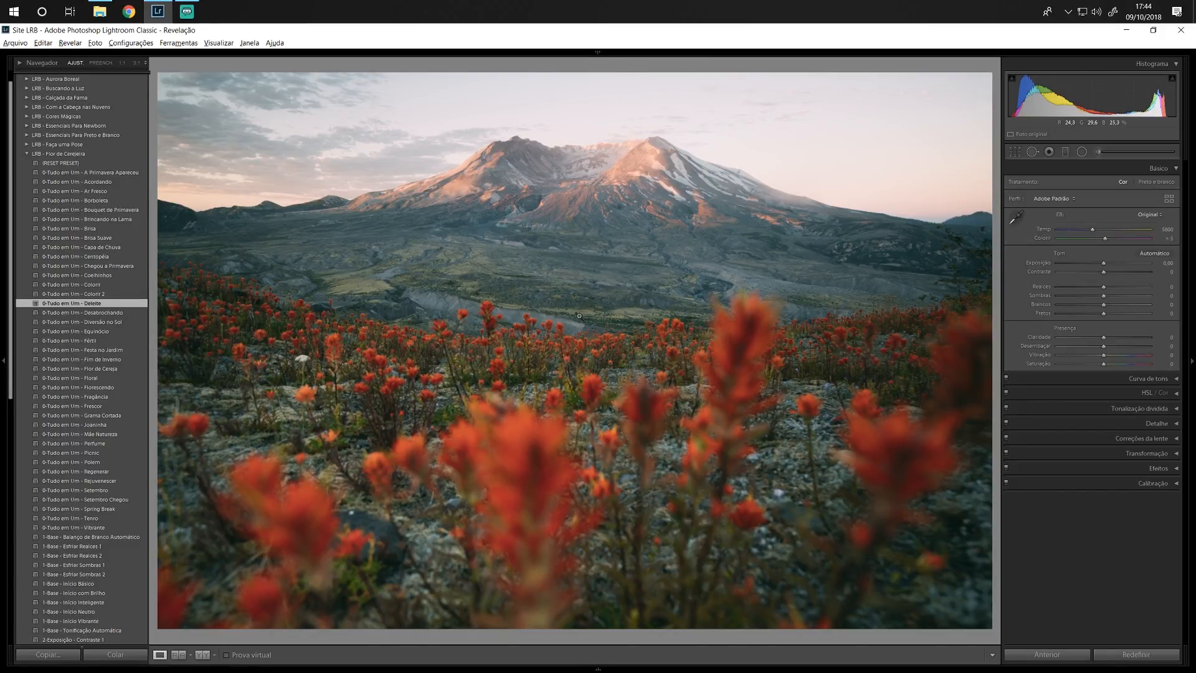
Step: Compare the photo with its original version, and apply the preset 3-Efeitos - Escurecer Base e Topo
left_click_drag(12, 350, 13, 502)
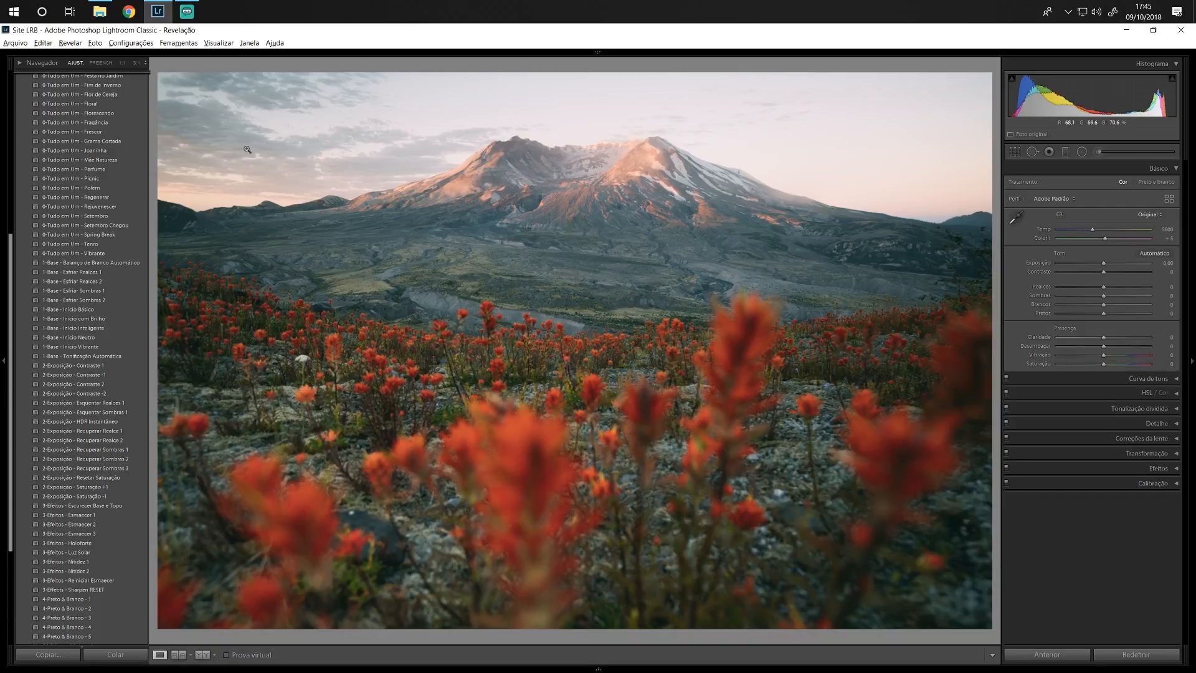
key("backslash")
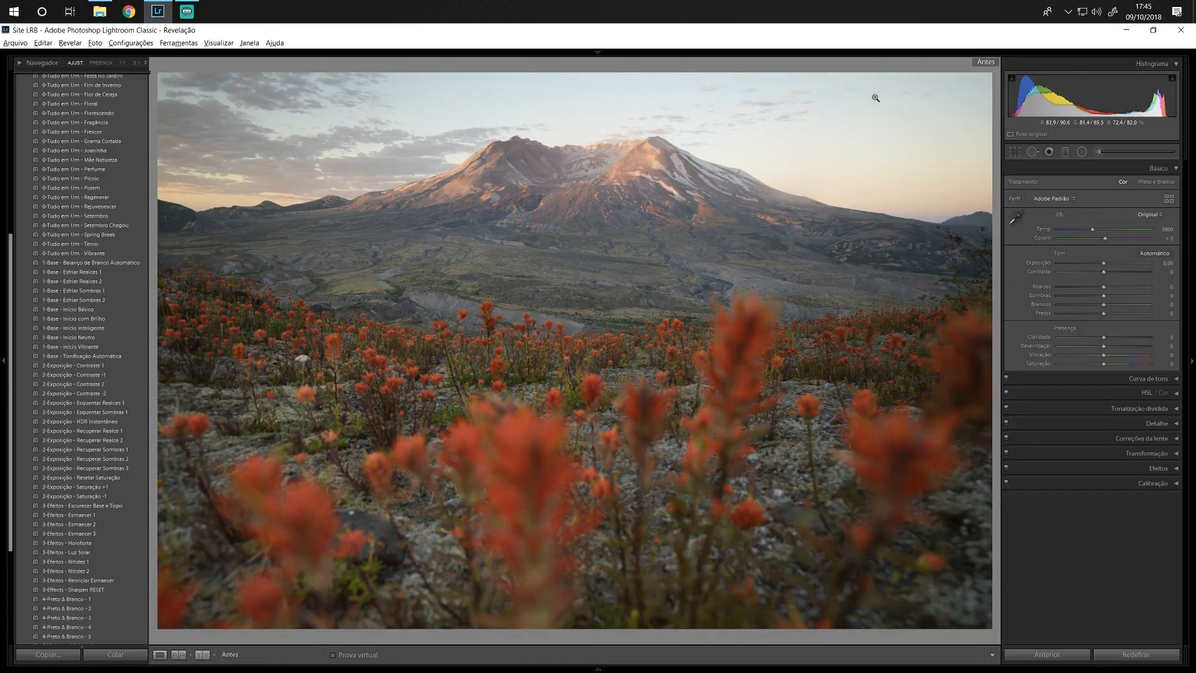
key("backslash")
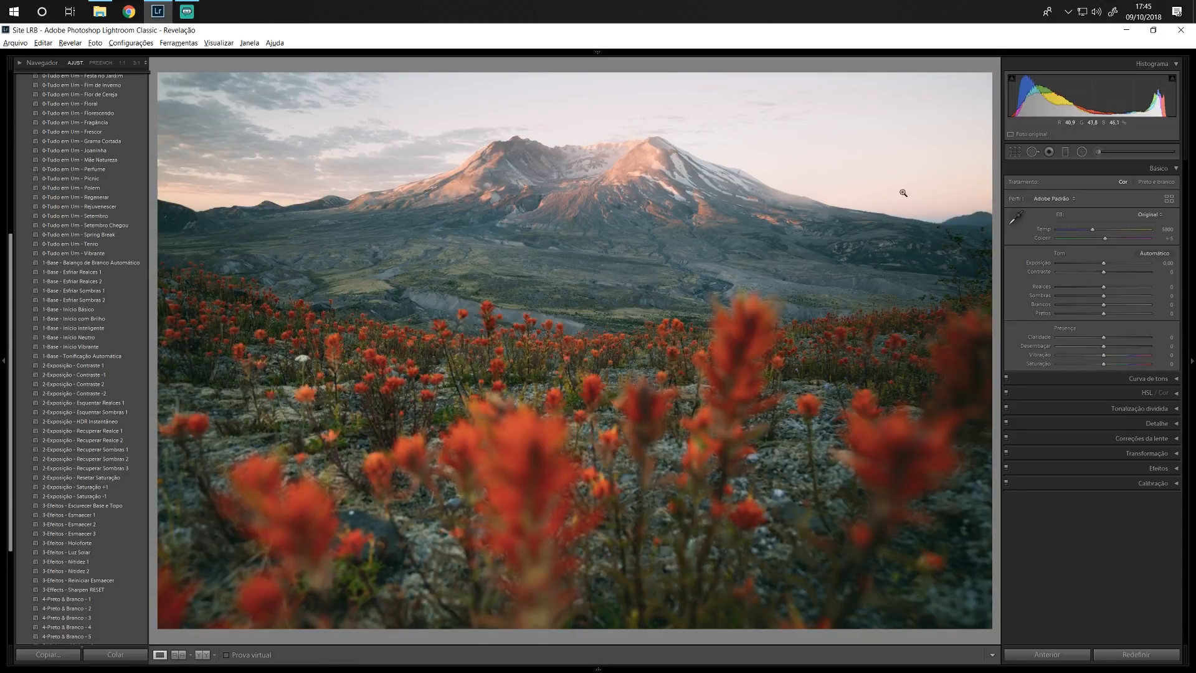
key("backslash")
key("backslash")
left_click(87, 508)
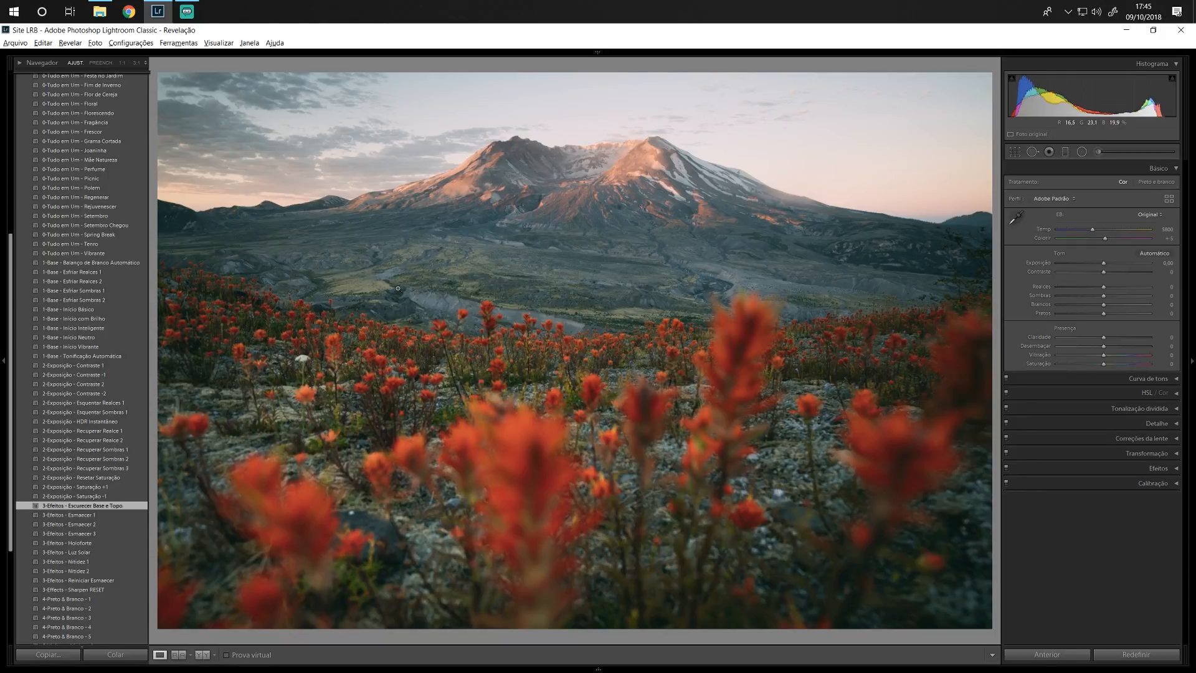
Step: Apply the presets 2-Exposição - Recuperar Realce 2 and 2-Exposição - Esquentar Sombras 1, comparing with the original in between
left_click_drag(9, 352, 10, 328)
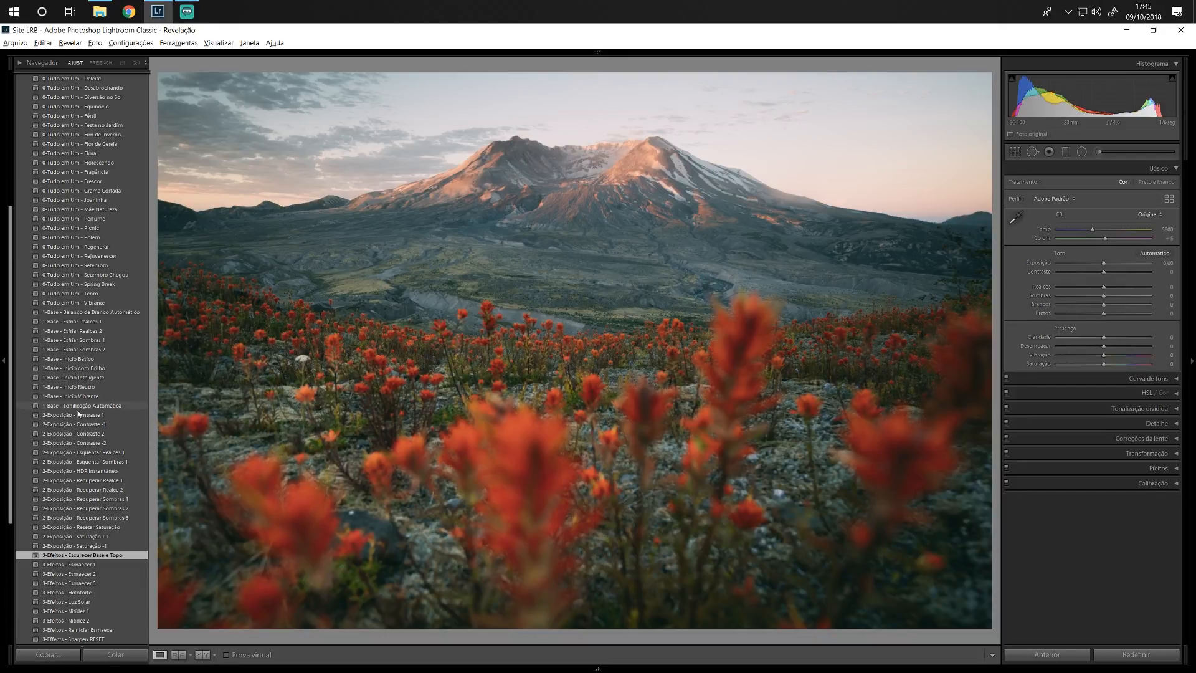
left_click(93, 490)
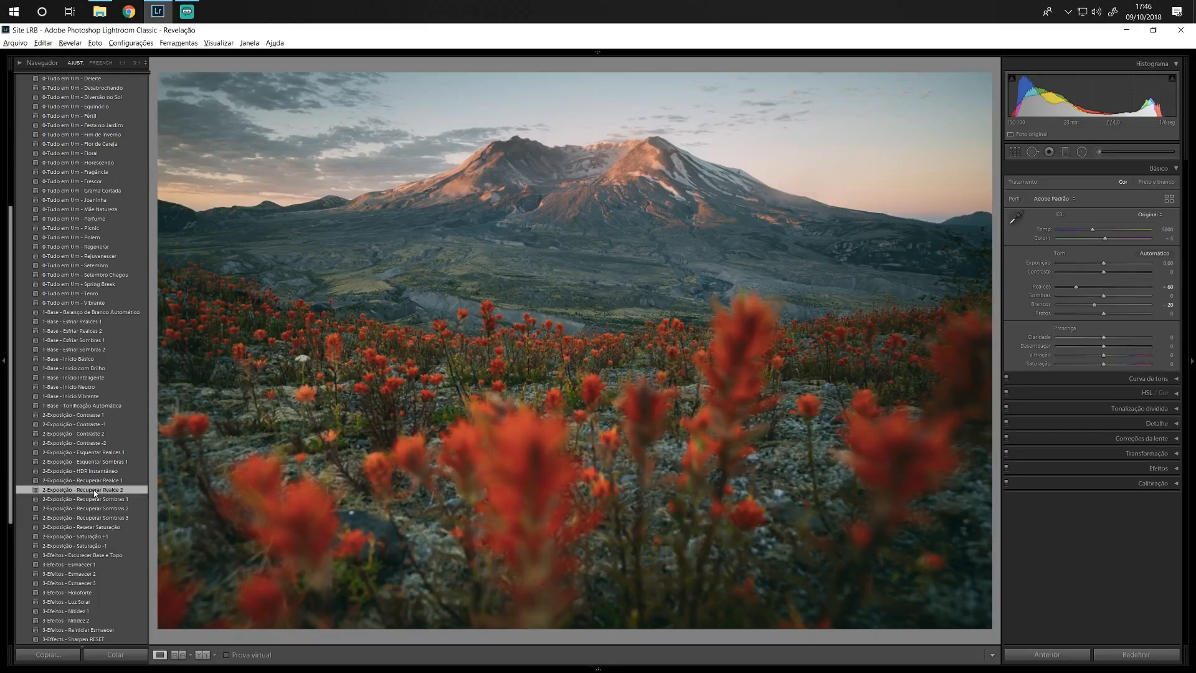
key("backslash")
key("backslash")
key("backslash")
key("backslash")
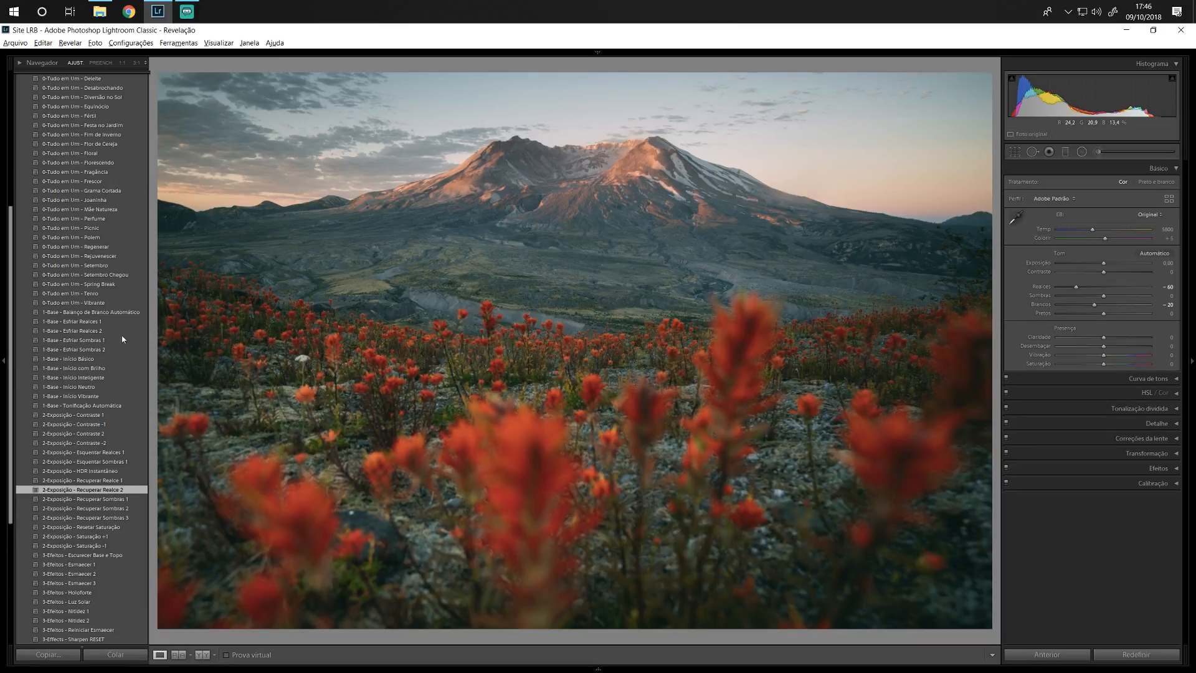
scroll(9, 379, "down", 2)
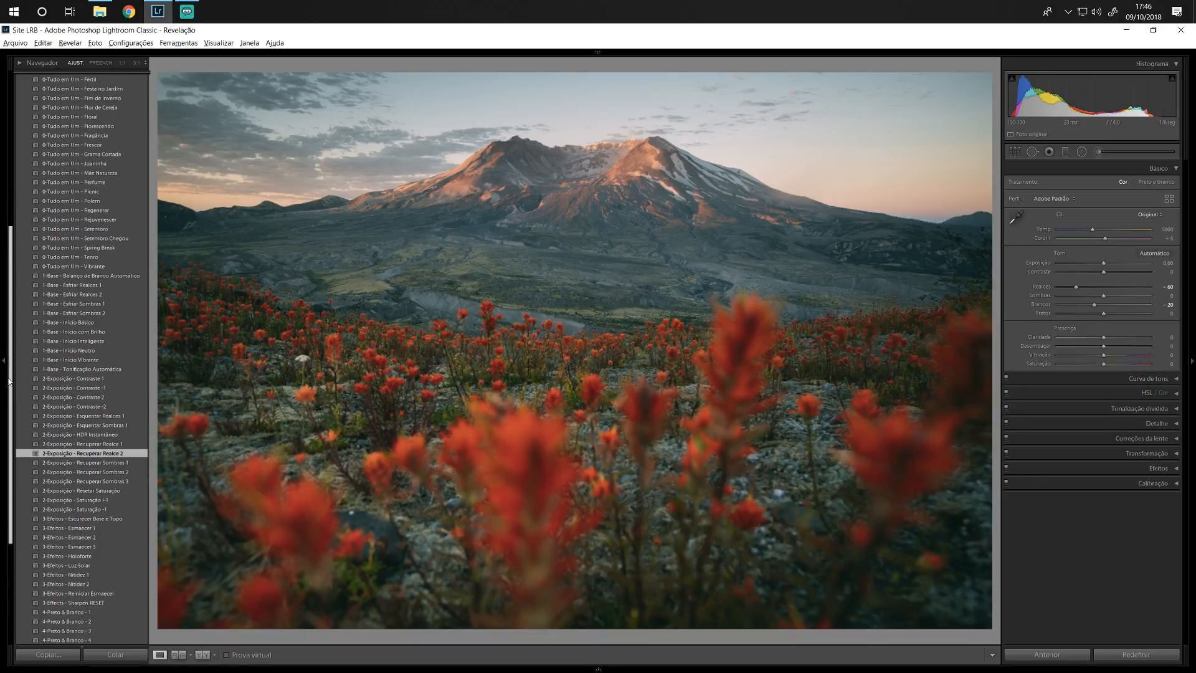
left_click(85, 425)
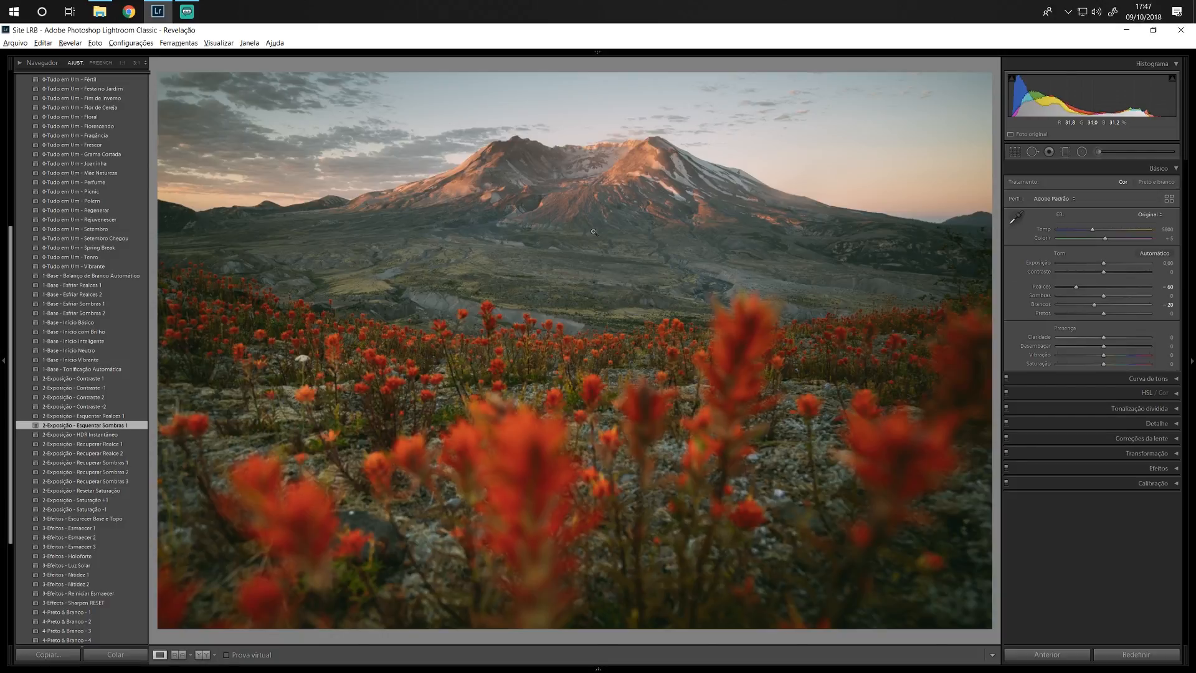
Step: Paint the valley below the mountain with an adjustment brush of size 11 using the effect Flor de Cerejeira | Aprimorar Verdes
left_click(1098, 152)
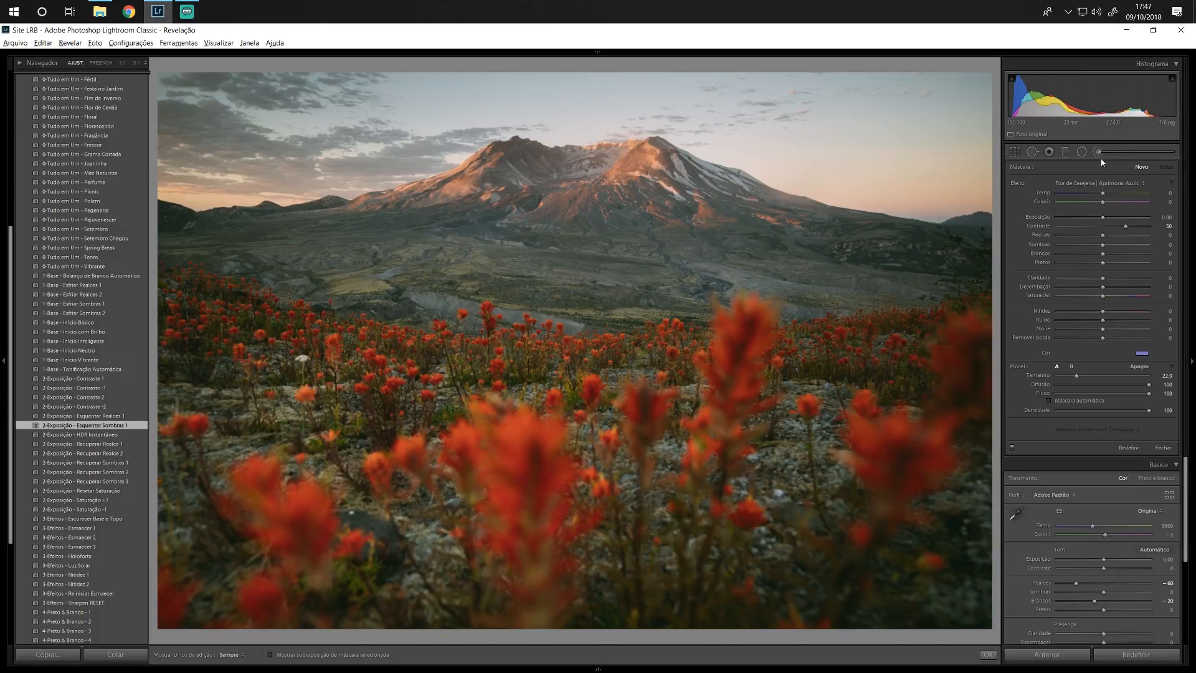
left_click(1103, 183)
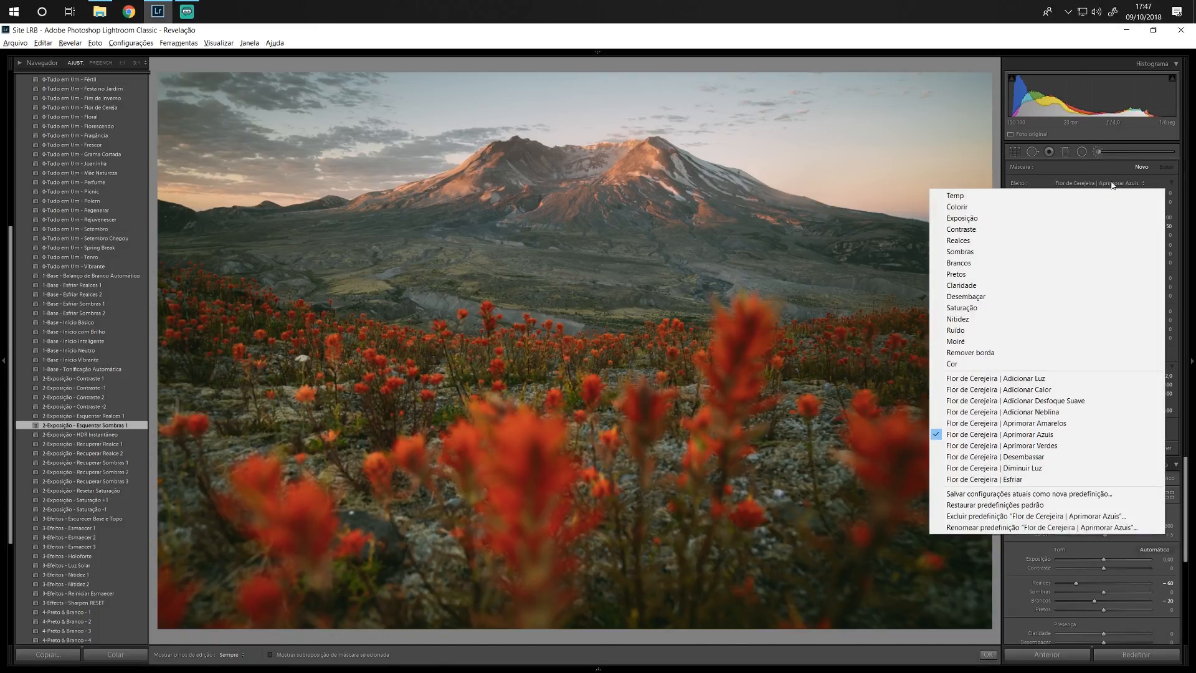
left_click(1004, 446)
scroll(391, 273, "down", 2)
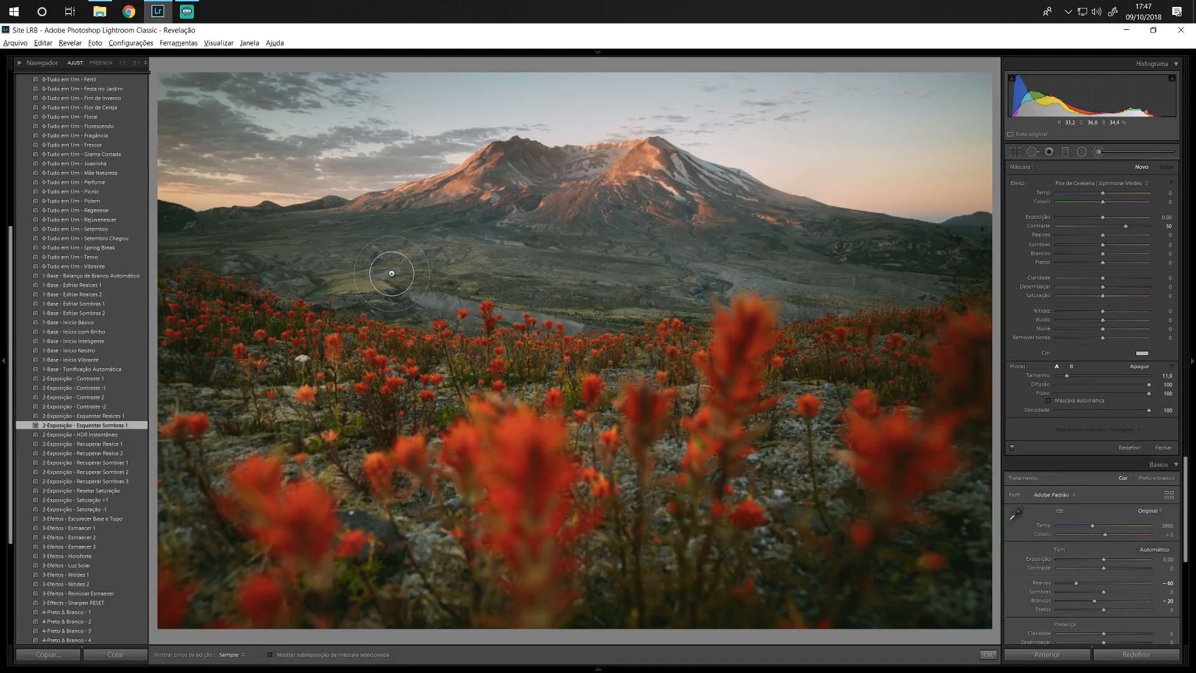
mouse_move(416, 264)
left_mouse_down()
mouse_move(522, 292)
mouse_move(569, 274)
mouse_move(729, 261)
mouse_move(723, 278)
mouse_move(806, 301)
mouse_move(859, 278)
mouse_move(861, 259)
mouse_move(959, 259)
mouse_move(630, 261)
mouse_move(408, 292)
mouse_move(443, 235)
mouse_move(347, 270)
mouse_move(221, 241)
left_mouse_up()
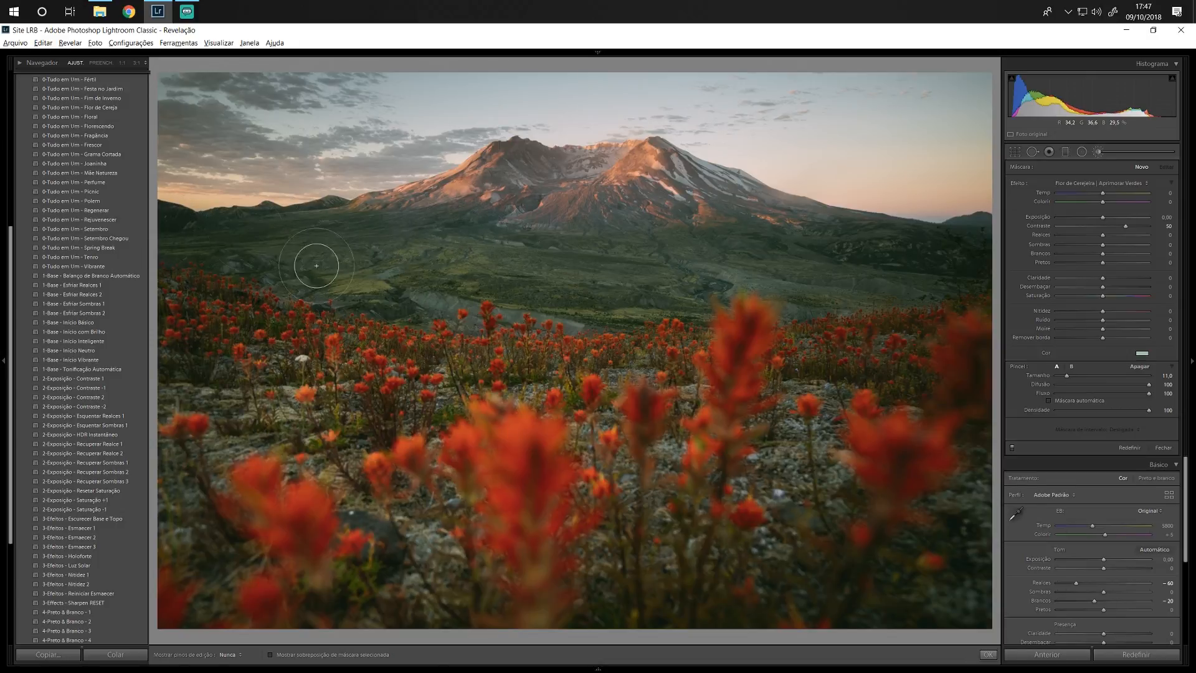
left_click(787, 249)
Step: Extend the Aprimorar Verdes brush mask over the foreground vegetation between the red flowers, using a smaller brush of about size 7
mouse_move(360, 438)
left_mouse_down()
mouse_move(197, 388)
mouse_move(208, 591)
mouse_move(266, 421)
mouse_move(349, 389)
mouse_move(393, 535)
mouse_move(450, 493)
mouse_move(403, 626)
mouse_move(441, 429)
mouse_move(464, 396)
mouse_move(549, 393)
left_mouse_up()
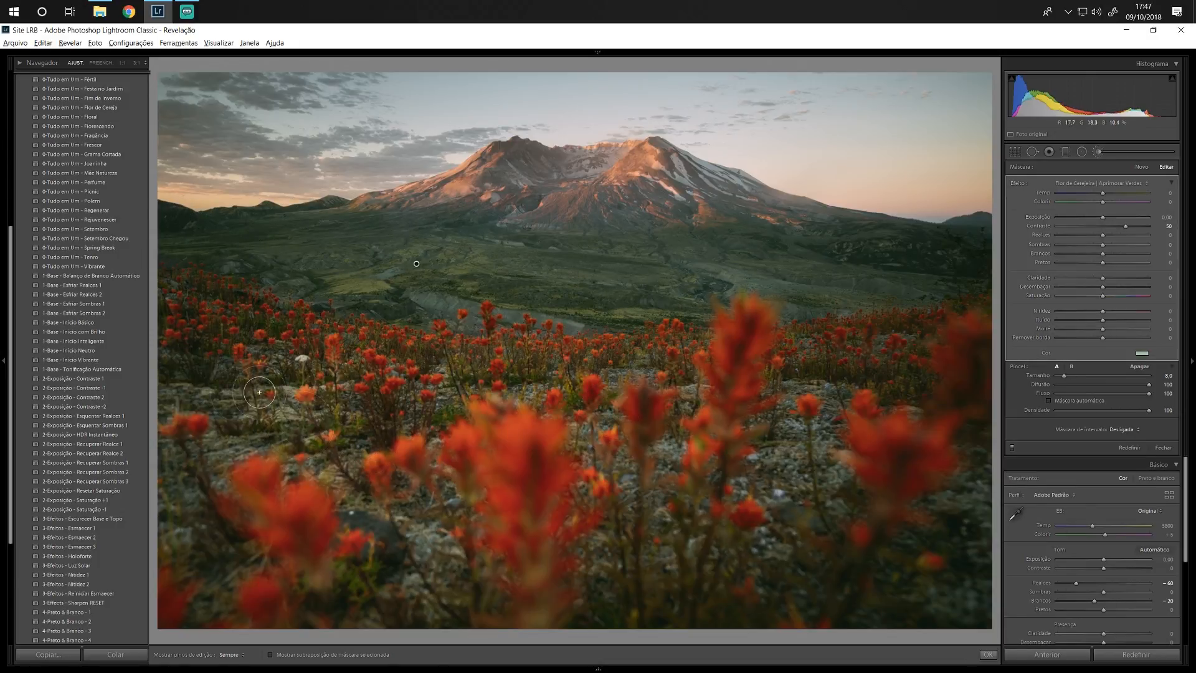
key("h")
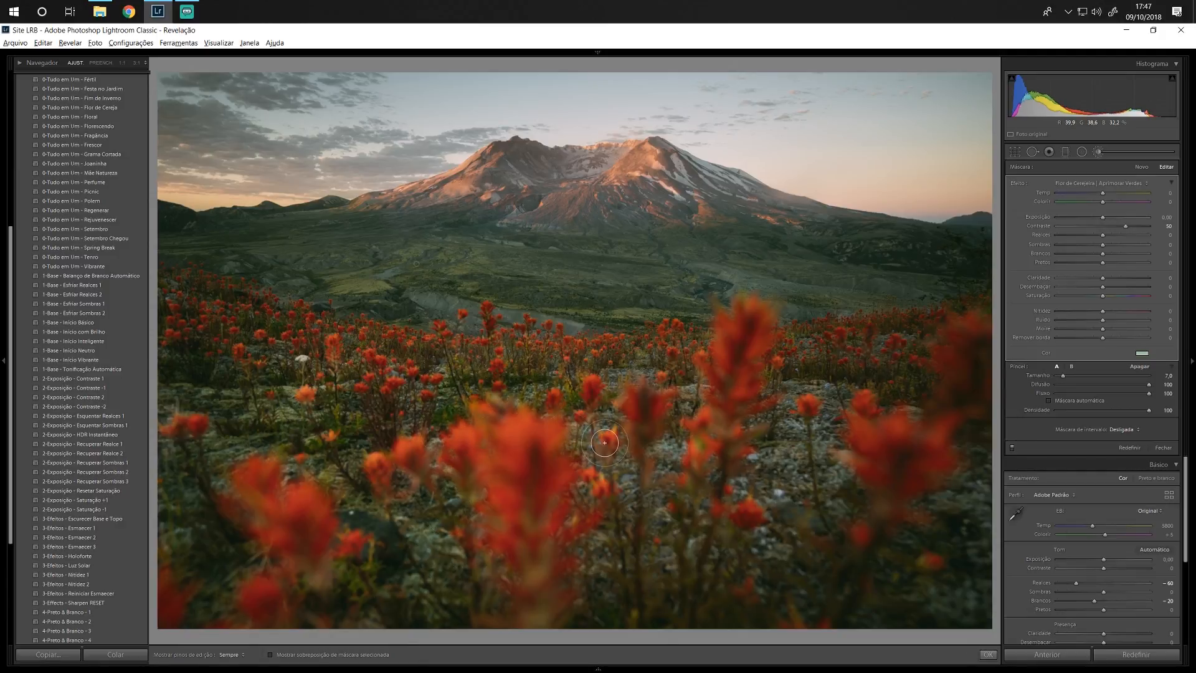
key("h")
left_click_drag(600, 582, 667, 493)
key("h")
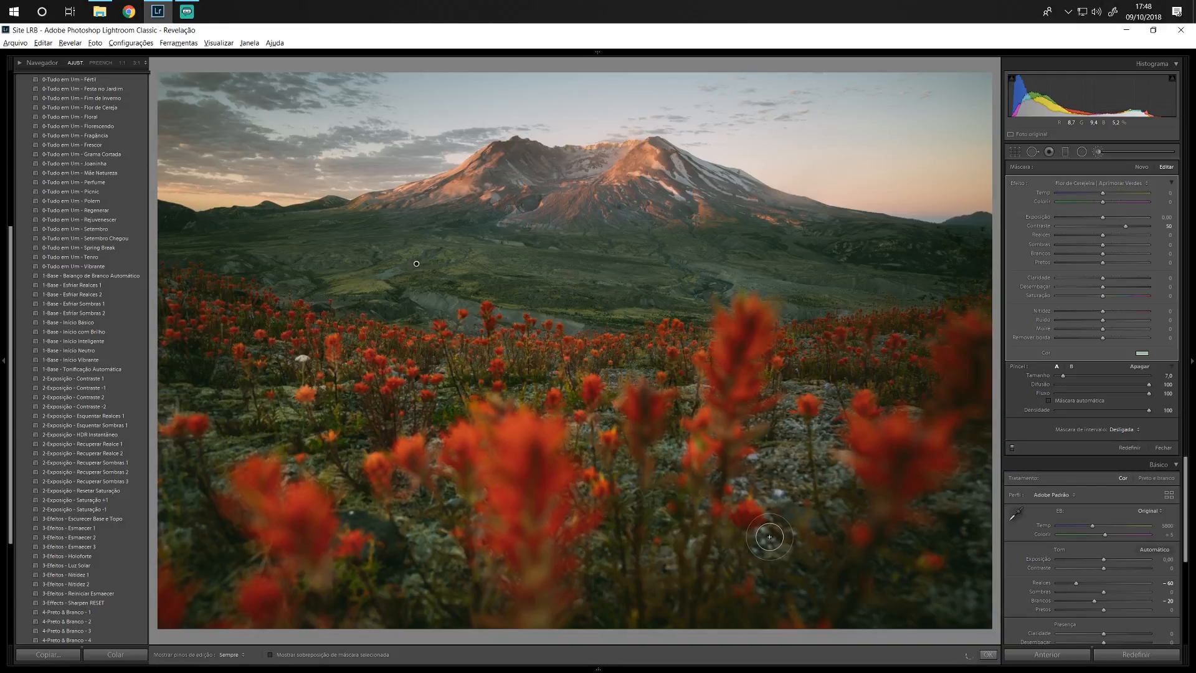
key("h")
key("h")
scroll(939, 572, "up", 2)
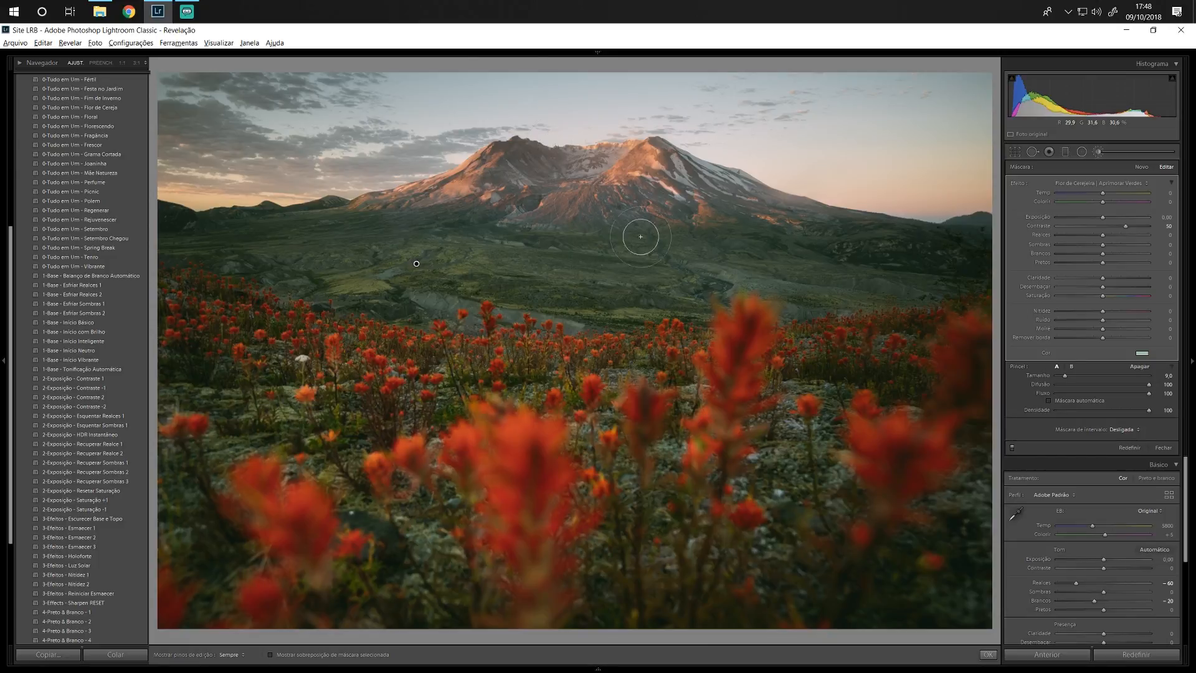
Step: Create a new brush adjustment with the effect Flor de Cerejeira | Desembassar and paint it over the mountain and sky
left_click(1142, 169)
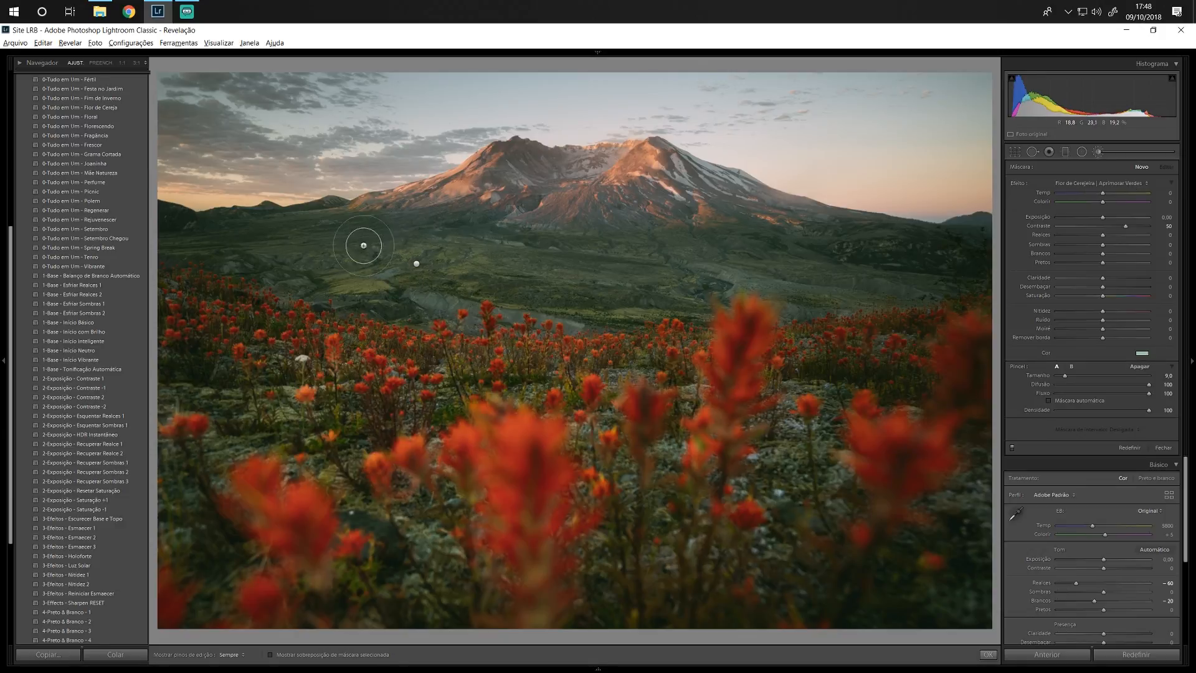
left_click(1100, 183)
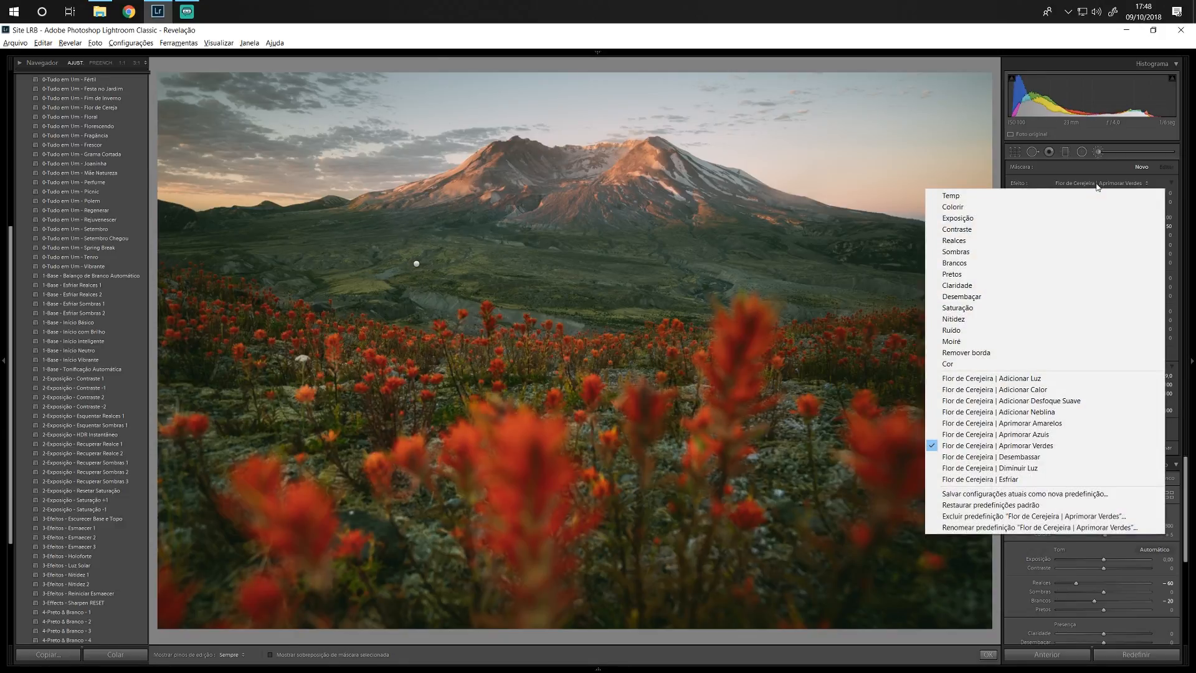
left_click(1013, 458)
scroll(596, 194, "up", 3)
left_click(596, 190)
mouse_move(596, 196)
left_mouse_down()
mouse_move(609, 119)
mouse_move(646, 209)
mouse_move(667, 204)
mouse_move(683, 82)
mouse_move(711, 196)
mouse_move(753, 96)
mouse_move(894, 171)
mouse_move(936, 88)
mouse_move(1020, 153)
mouse_move(653, 96)
mouse_move(936, 110)
mouse_move(236, 85)
mouse_move(195, 104)
mouse_move(203, 176)
mouse_move(245, 192)
mouse_move(241, 203)
mouse_move(430, 263)
mouse_move(616, 275)
mouse_move(729, 254)
mouse_move(891, 273)
mouse_move(967, 254)
mouse_move(742, 191)
mouse_move(432, 175)
mouse_move(357, 148)
mouse_move(365, 106)
mouse_move(485, 191)
mouse_move(550, 176)
mouse_move(625, 105)
mouse_move(740, 186)
mouse_move(839, 98)
mouse_move(913, 87)
mouse_move(1019, 121)
mouse_move(620, 83)
mouse_move(417, 148)
mouse_move(277, 176)
mouse_move(194, 81)
mouse_move(170, 186)
mouse_move(188, 130)
mouse_move(376, 95)
mouse_move(584, 91)
mouse_move(946, 114)
mouse_move(1002, 216)
mouse_move(976, 97)
mouse_move(701, 109)
mouse_move(516, 153)
mouse_move(403, 257)
mouse_move(177, 143)
mouse_move(637, 113)
left_mouse_up()
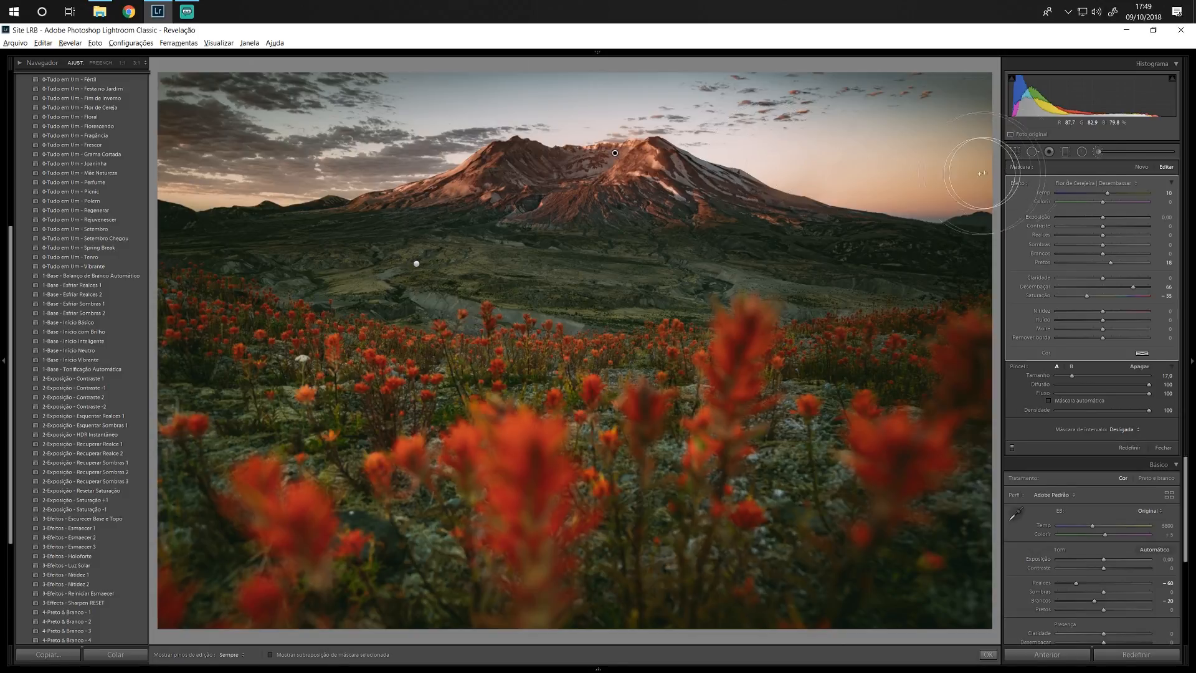
Step: Create a new brush adjustment with the effect Flor de Cerejeira | Adicionar Luz and paint it across the sky at size 16
left_click(1139, 169)
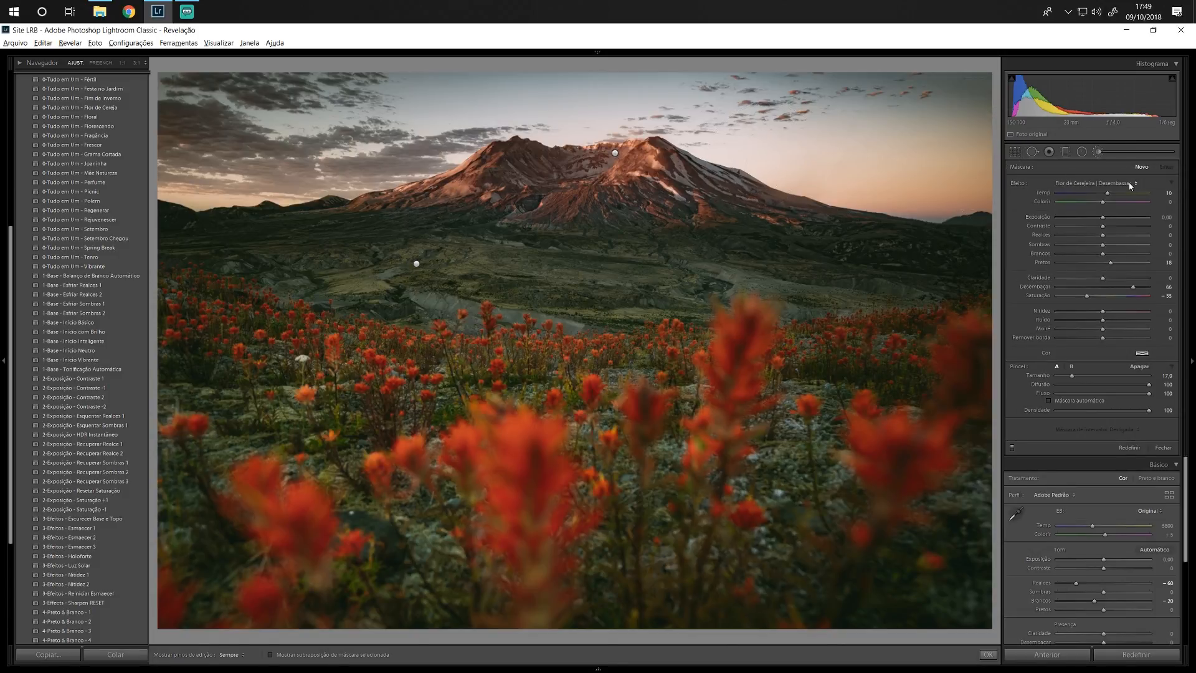
left_click(1130, 185)
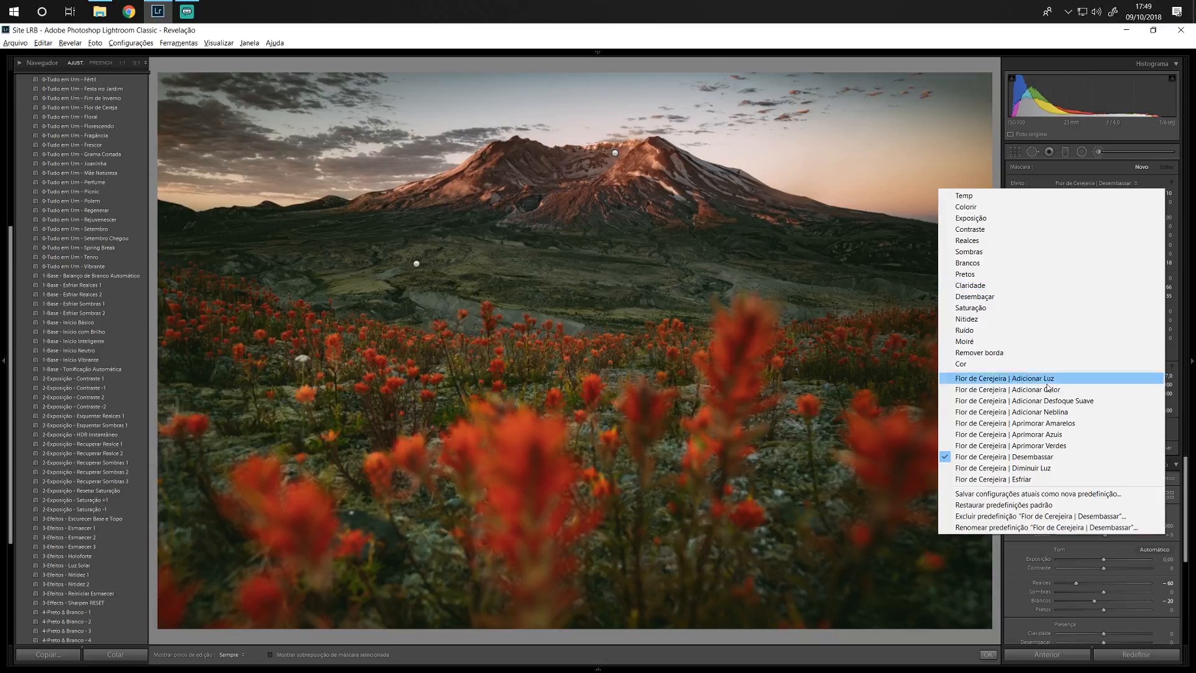
left_click(1039, 378)
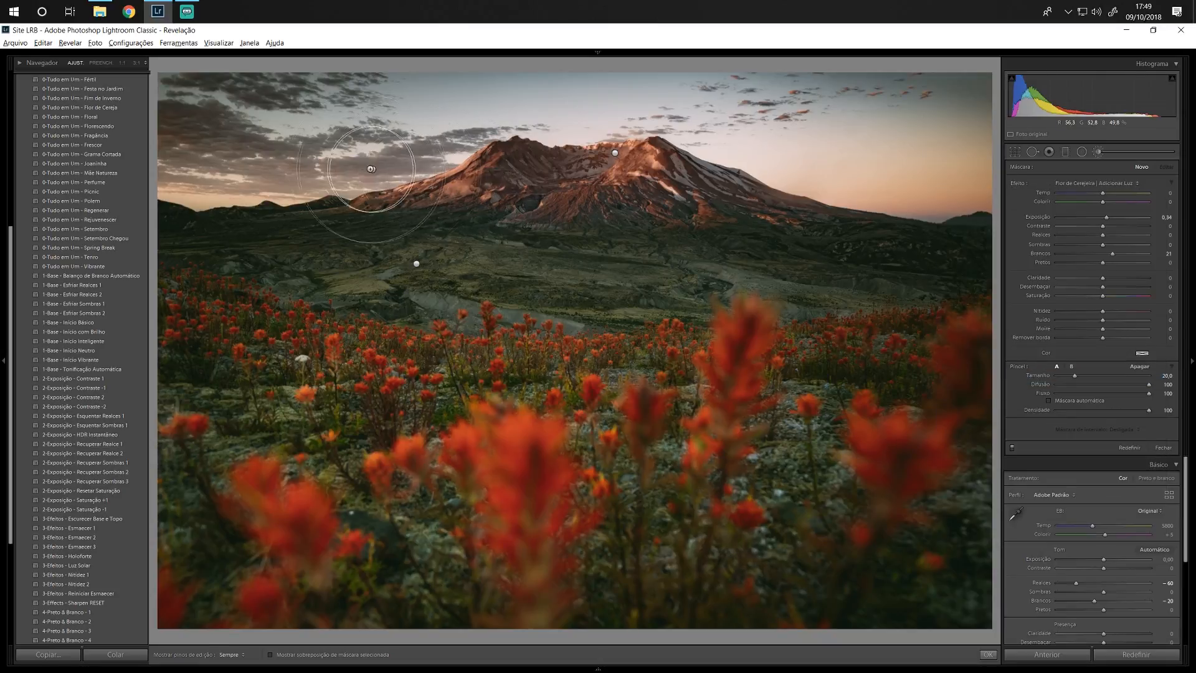
scroll(200, 98, "down", 1)
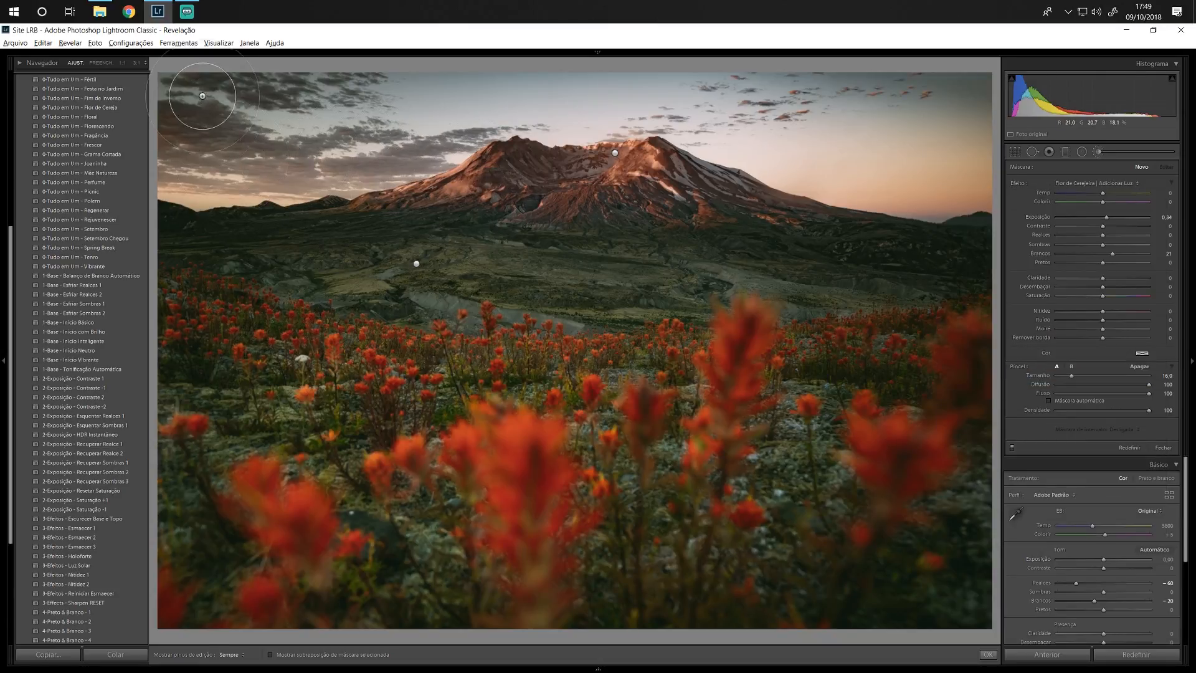
key("h")
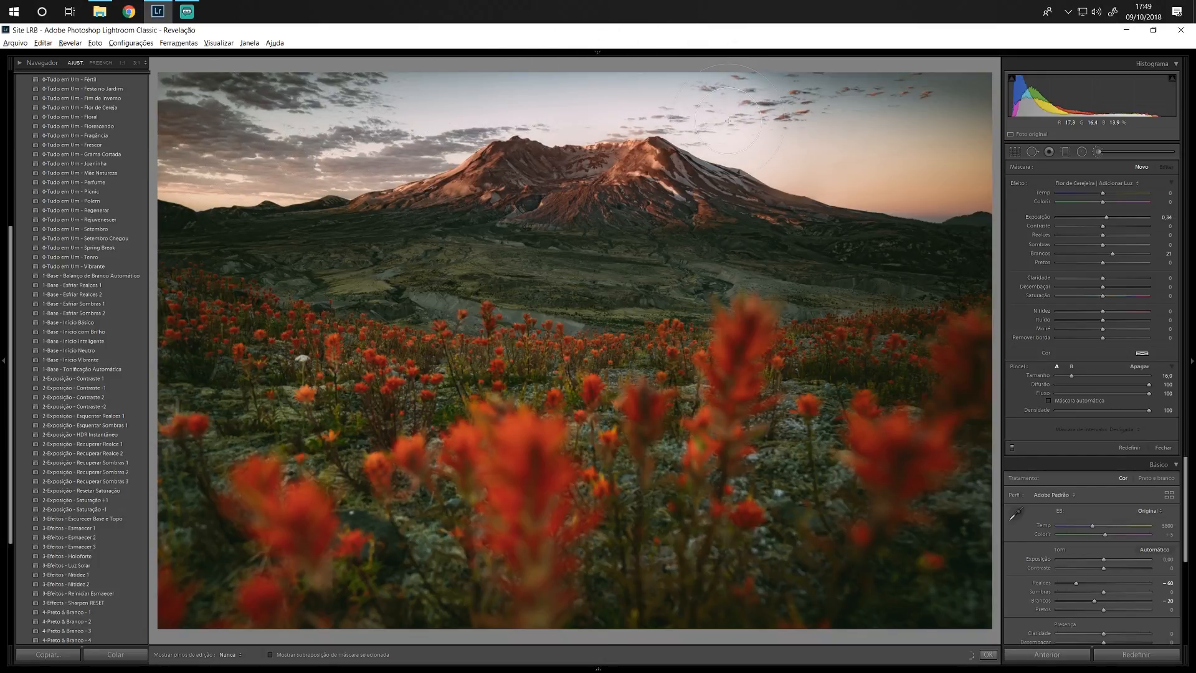
mouse_move(960, 187)
left_mouse_down()
mouse_move(912, 170)
mouse_move(971, 151)
mouse_move(991, 131)
mouse_move(986, 117)
mouse_move(861, 96)
mouse_move(959, 108)
mouse_move(957, 133)
mouse_move(923, 130)
mouse_move(961, 165)
mouse_move(919, 163)
mouse_move(966, 155)
mouse_move(929, 105)
left_mouse_up()
Step: Reduce the brush to about size 7 and paint the Adicionar Luz effect over the mountain peaks
scroll(604, 136, "down", 9)
mouse_move(614, 150)
left_mouse_down()
mouse_move(642, 152)
mouse_move(610, 171)
mouse_move(636, 158)
mouse_move(605, 144)
left_mouse_up()
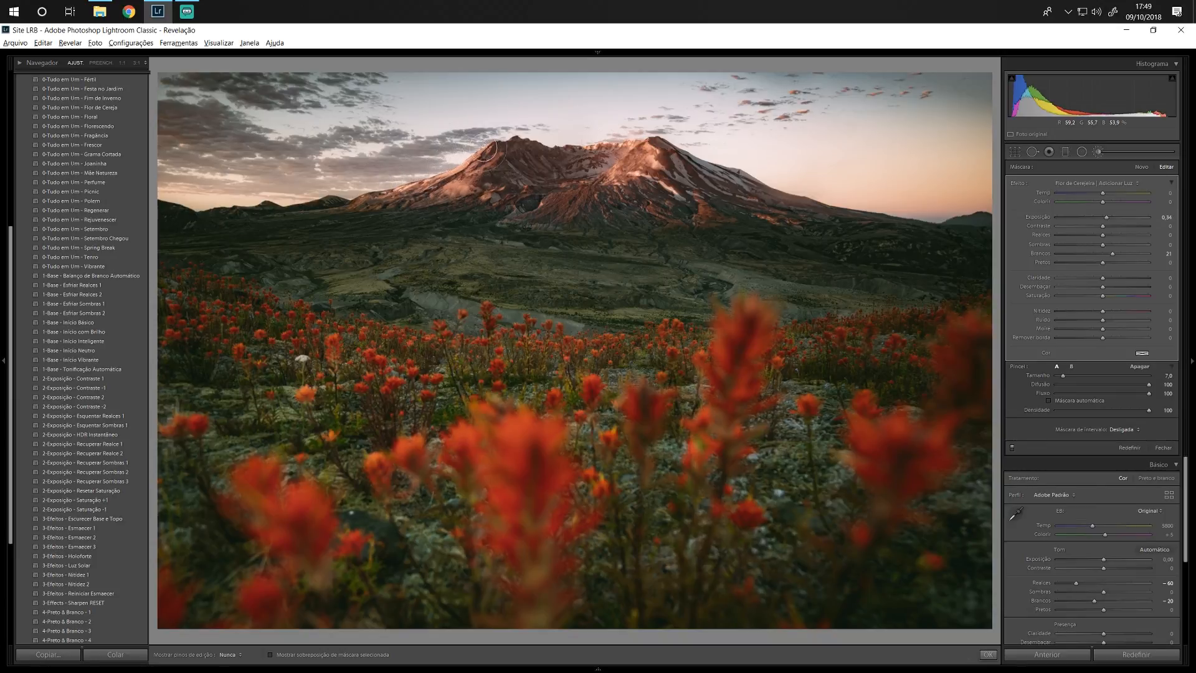
key("bracketleft")
key("h")
key("h")
Step: Paint the upper sky with a new brush adjustment using Flor de Cerejeira | Aprimorar Azuis, and close the adjustment brush
left_click(1128, 183)
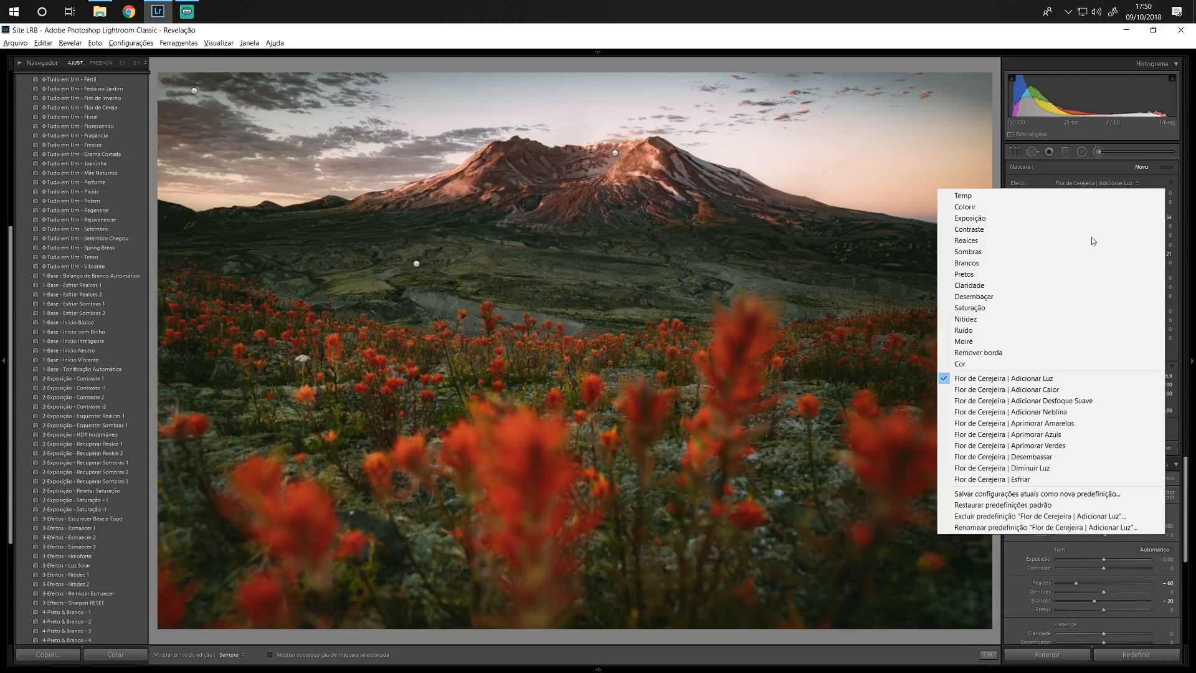
left_click(1038, 436)
scroll(766, 93, "up", 1)
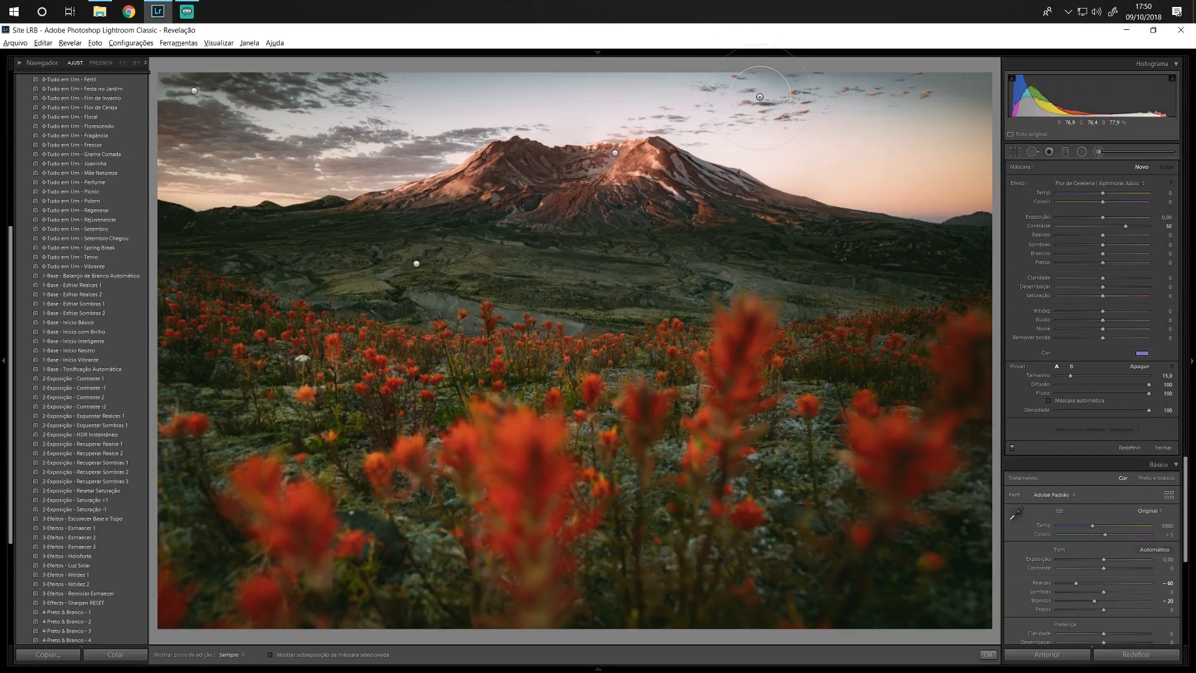
left_click_drag(709, 96, 961, 97)
key("h")
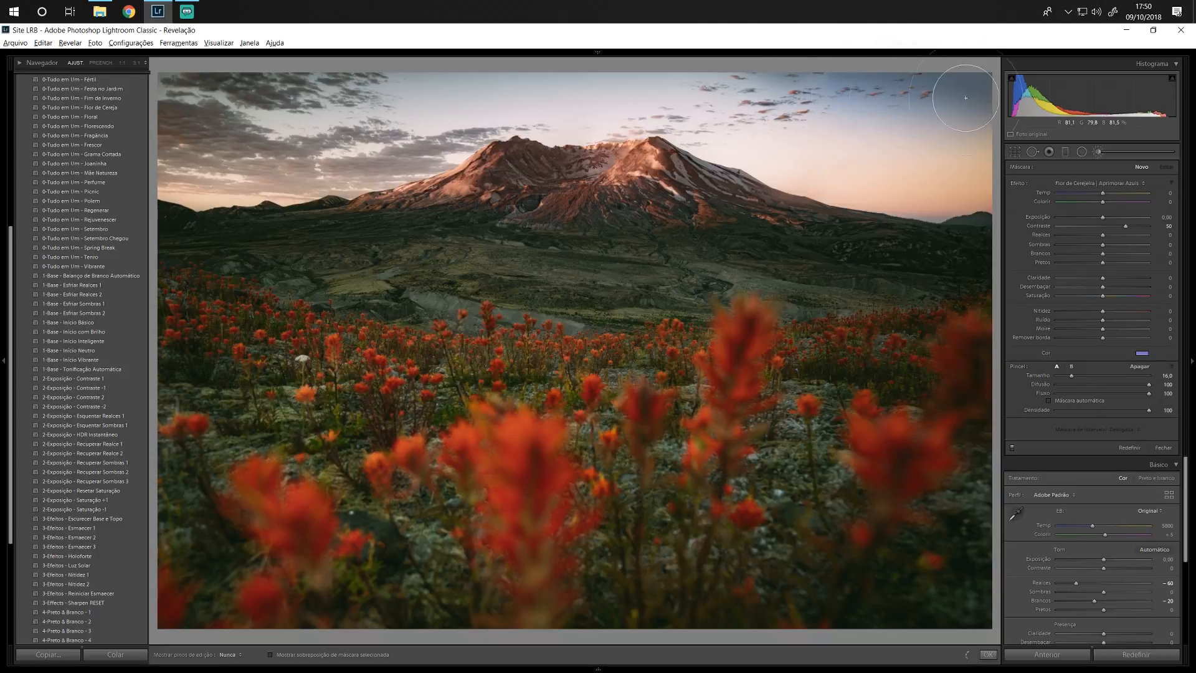
mouse_move(745, 134)
left_mouse_down()
mouse_move(631, 78)
mouse_move(646, 100)
mouse_move(445, 85)
mouse_move(437, 108)
mouse_move(198, 92)
mouse_move(388, 136)
mouse_move(449, 117)
mouse_move(163, 85)
mouse_move(187, 127)
mouse_move(203, 86)
mouse_move(638, 74)
mouse_move(574, 91)
mouse_move(682, 81)
mouse_move(947, 116)
mouse_move(994, 106)
mouse_move(912, 86)
mouse_move(876, 92)
left_mouse_up()
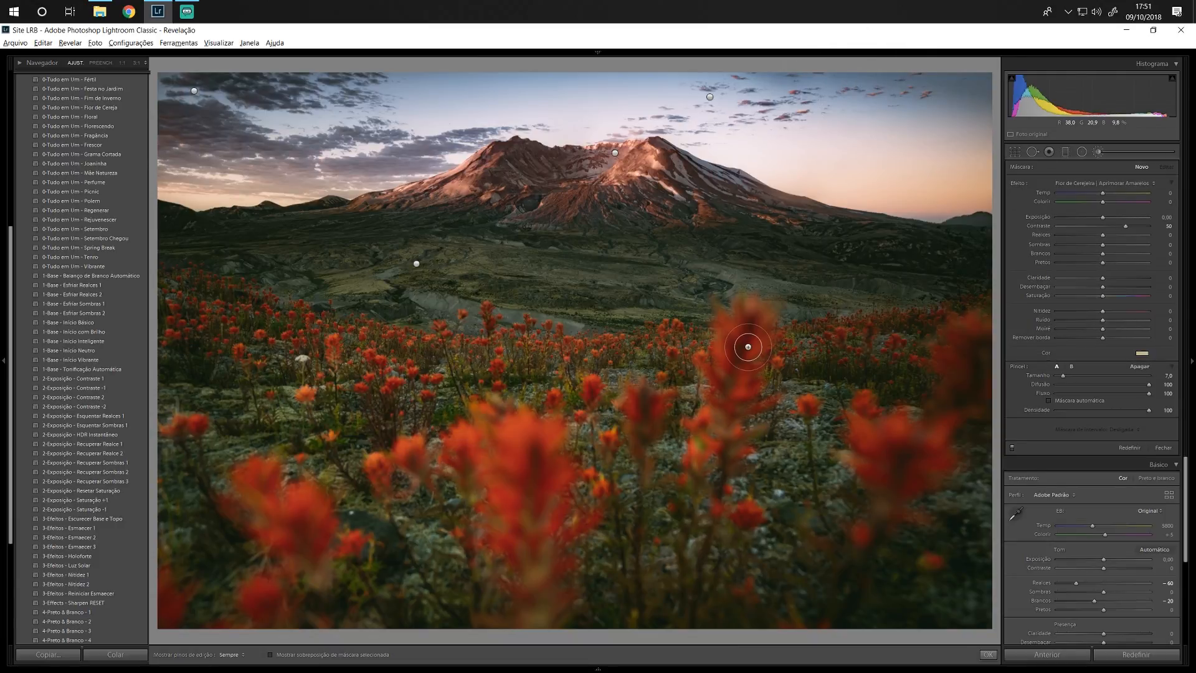
left_click(1118, 153)
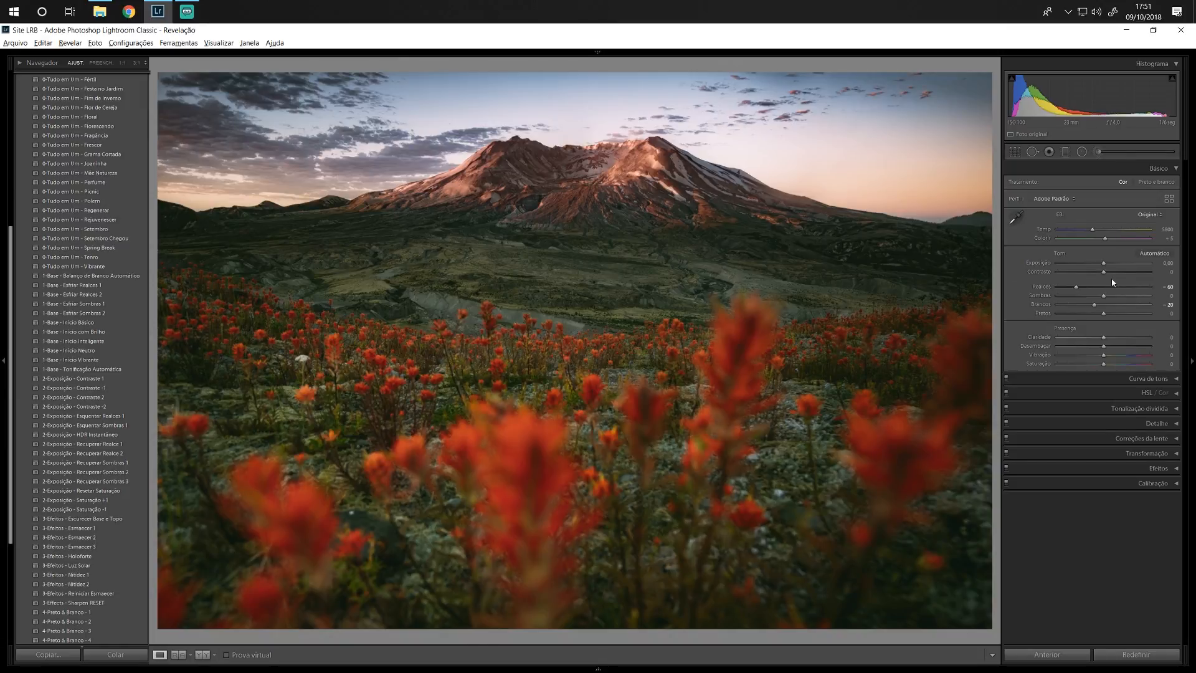
Step: Set the photo's exposure to +0,20 and its whites to -10
left_click_drag(1104, 267, 1106, 269)
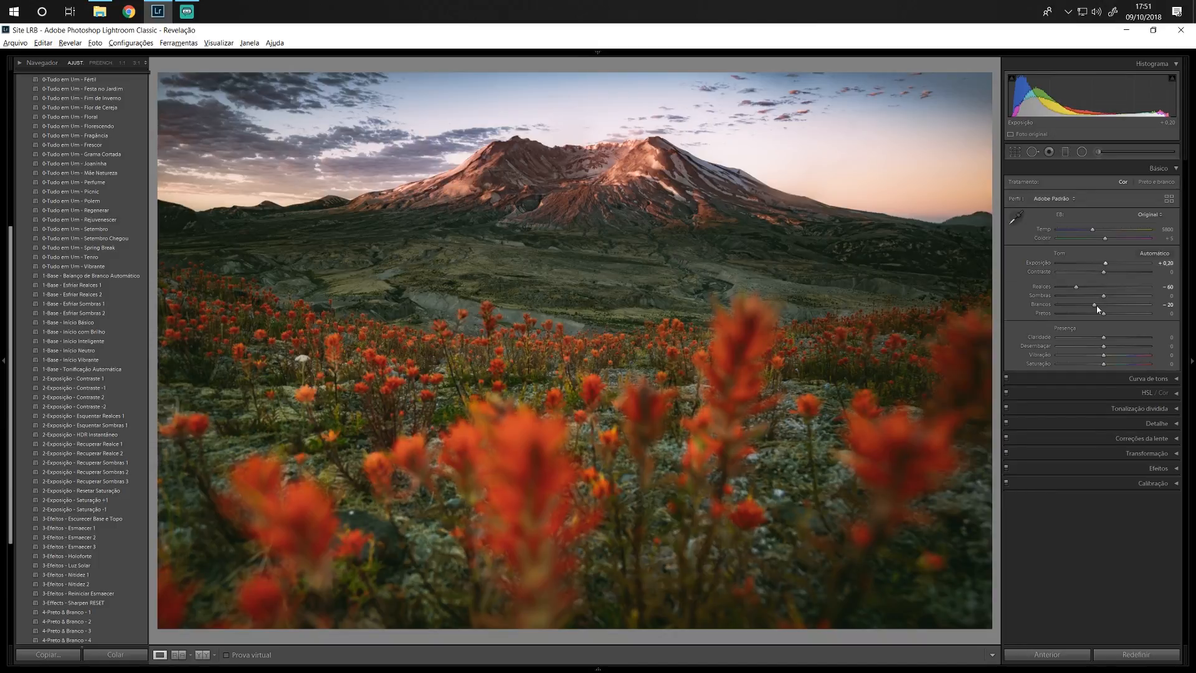
left_click_drag(1095, 305, 1101, 308)
Step: Apply the preset 3-Efeitos - Nitidez 2 to sharpen the photo
left_click_drag(9, 363, 2, 473)
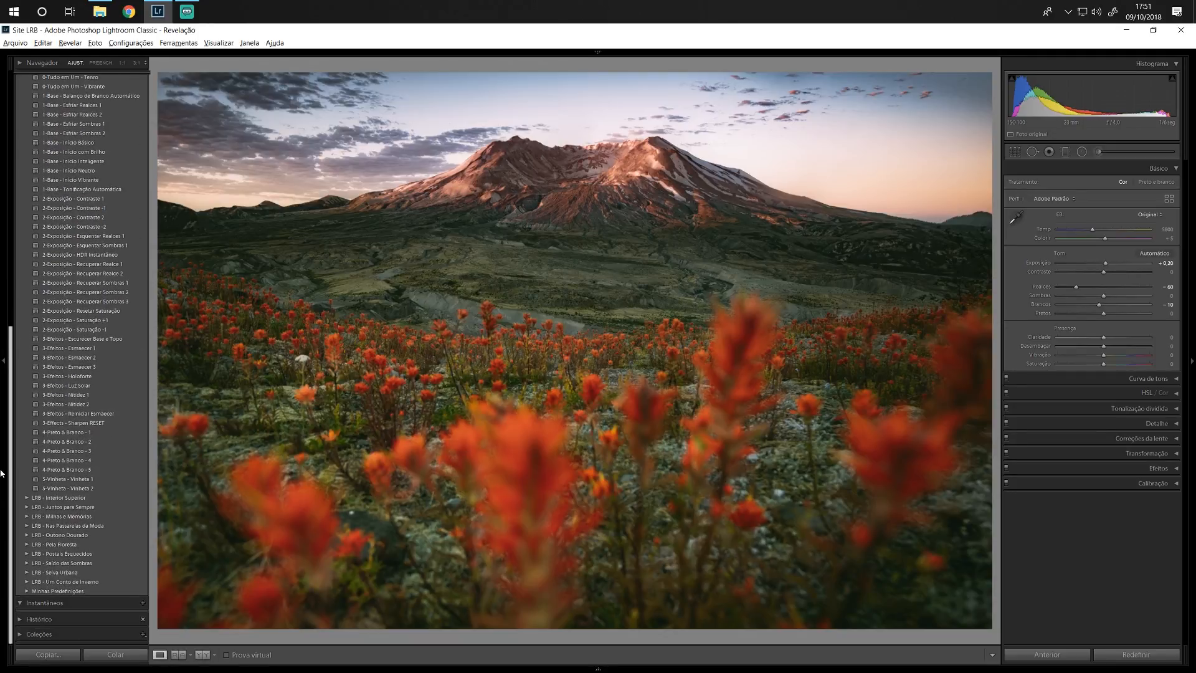
left_click(62, 404)
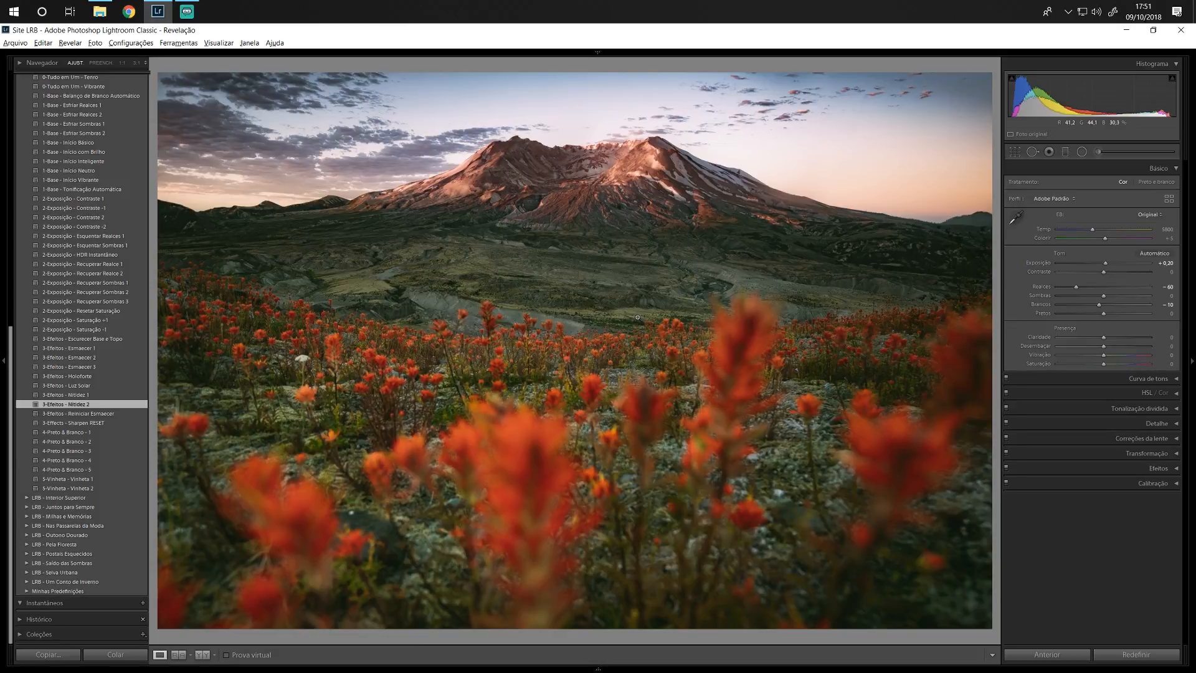
Step: Toggle between the original and edited versions of the photo to compare them, finishing on the edited version
key("backslash")
key("backslash")
key("backslash")
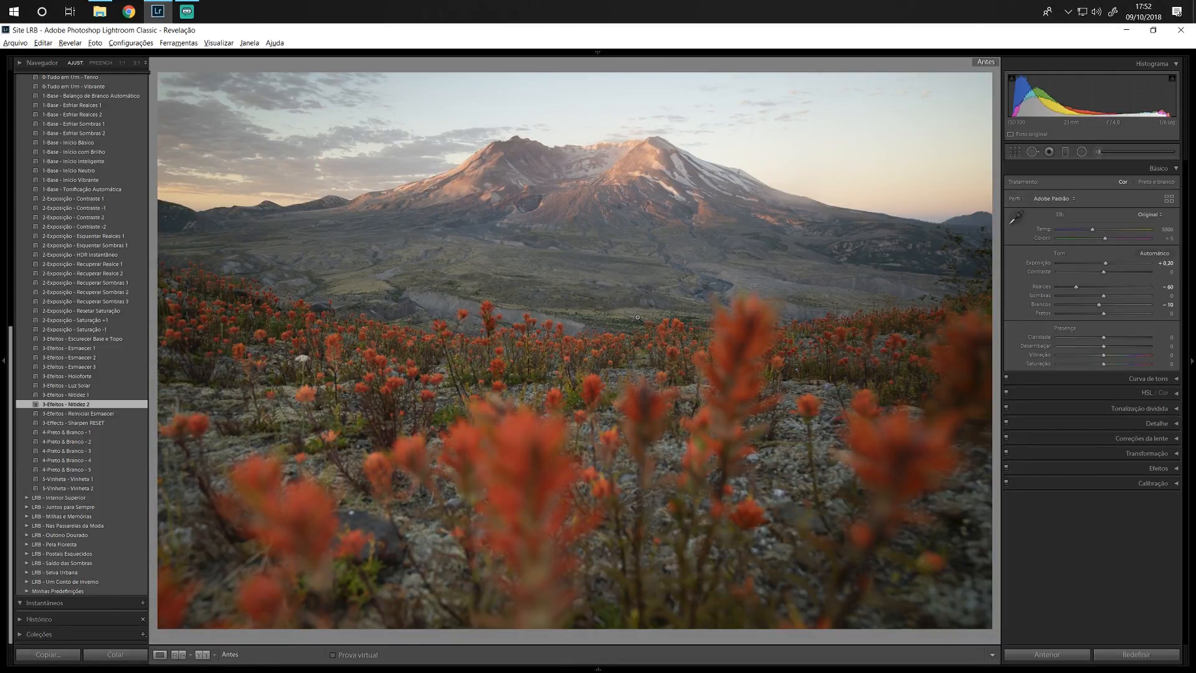
key("backslash")
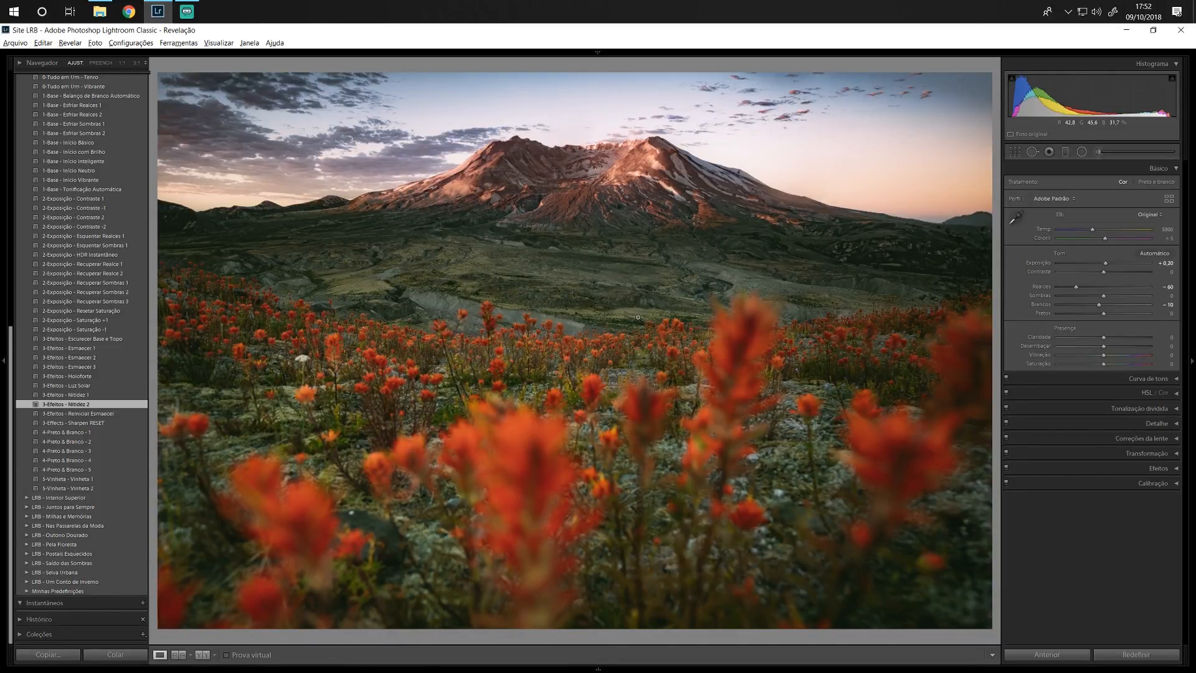
Step: Hide both side panels to enlarge the photo and switch to the before and after comparison view
left_click(5, 360)
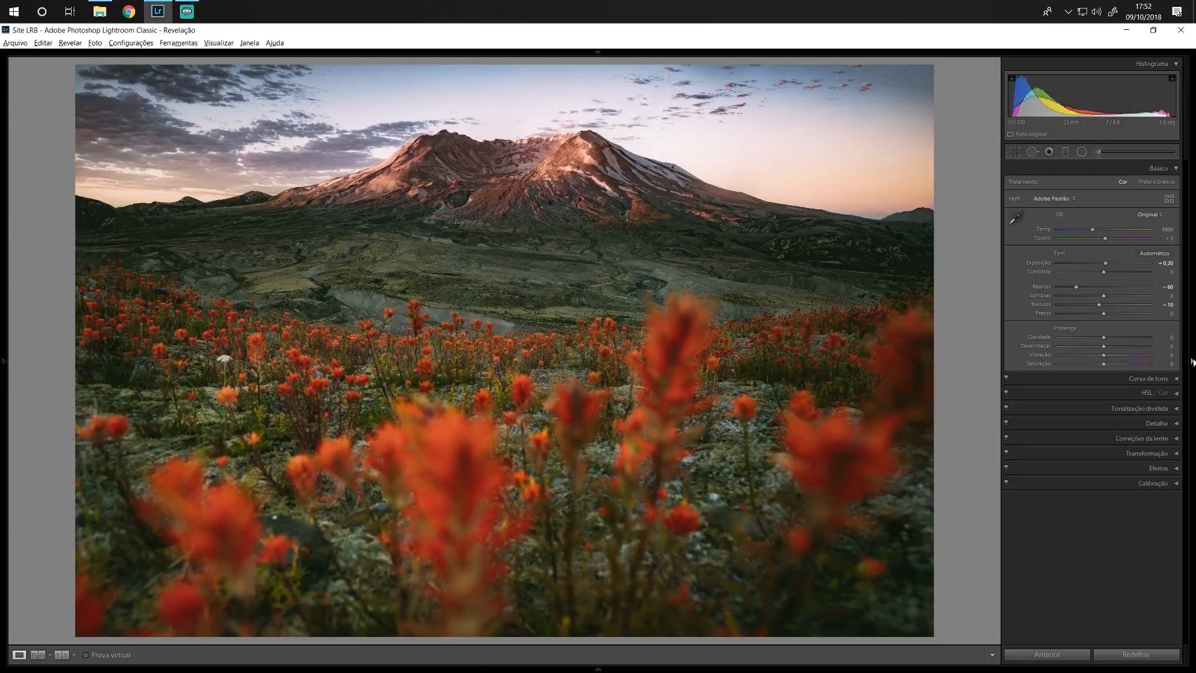
left_click(1191, 363)
left_click(62, 655)
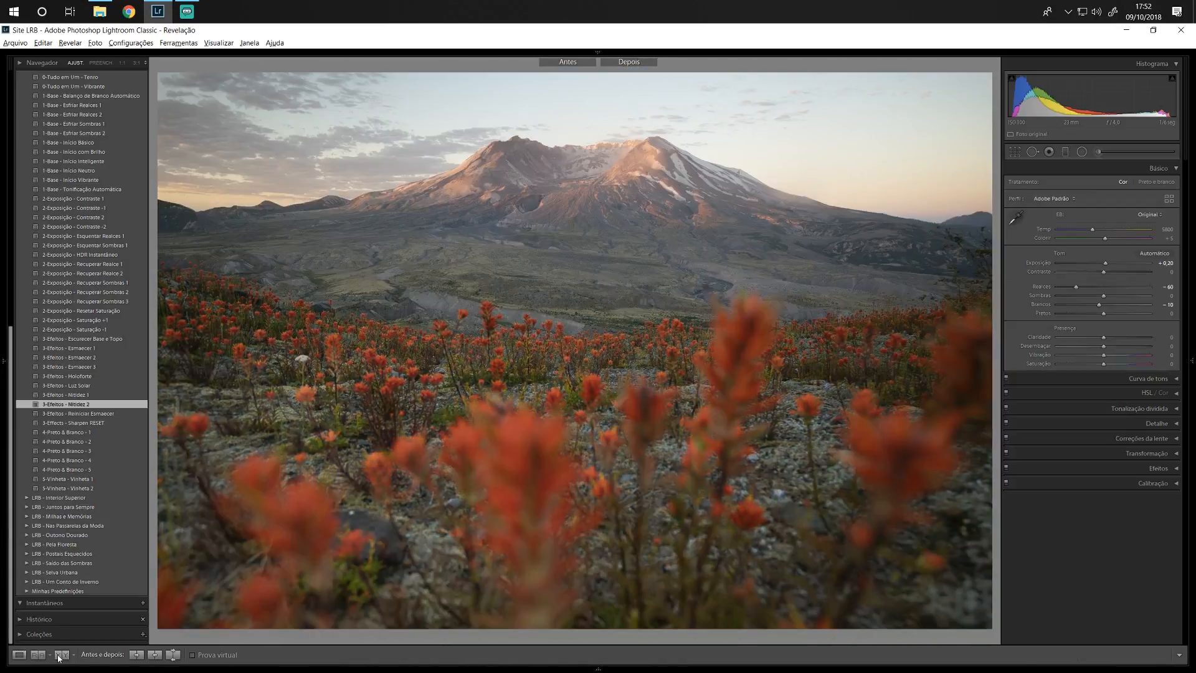